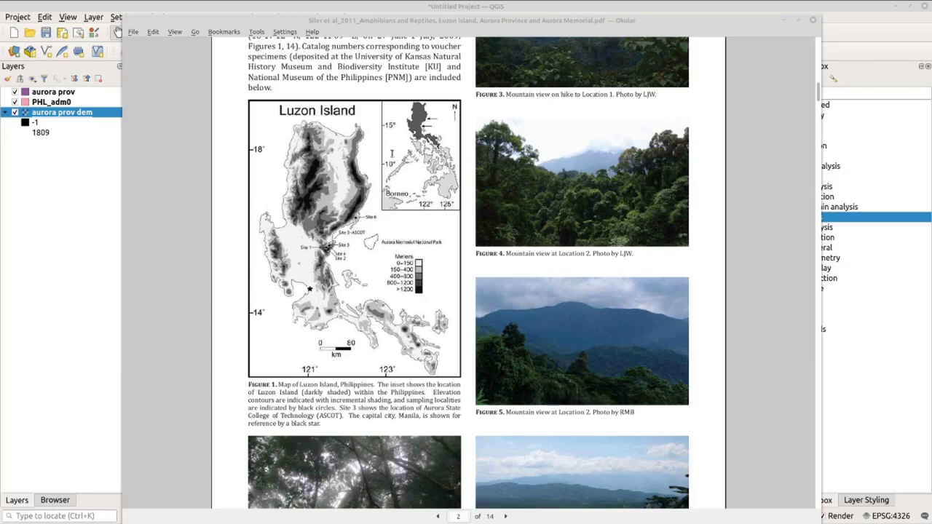
Step: Examine the Luzon Island site map and title page of the amphibians and reptiles paper, and close the PDF
scroll(165, 140, "down", 1)
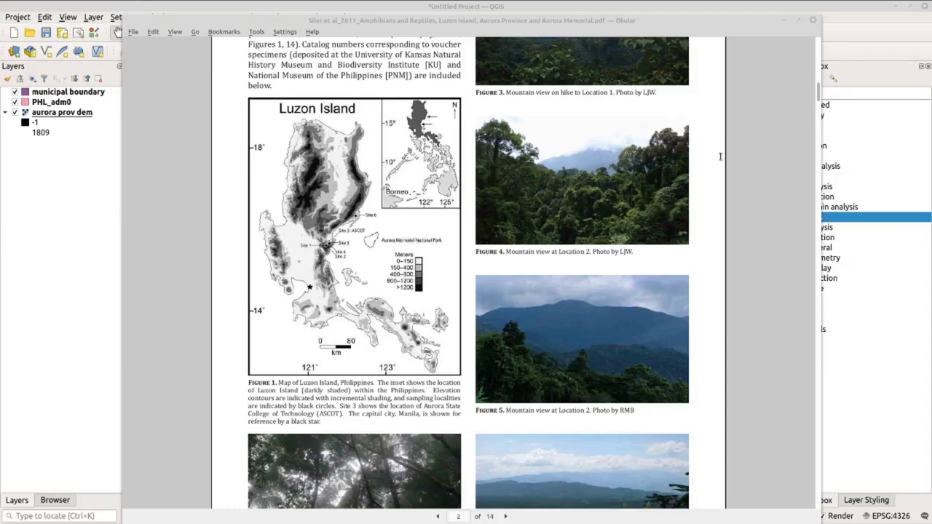
left_click_drag(817, 93, 817, 49)
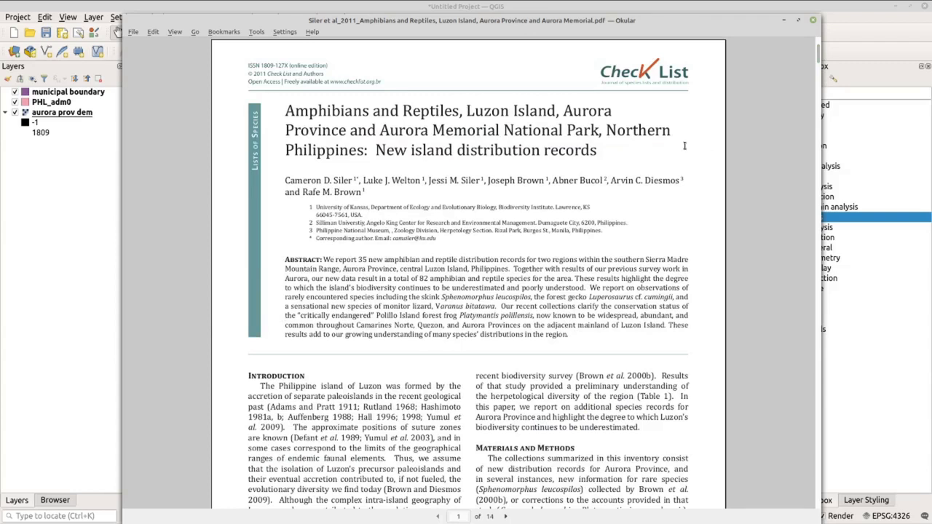
left_click_drag(818, 55, 819, 92)
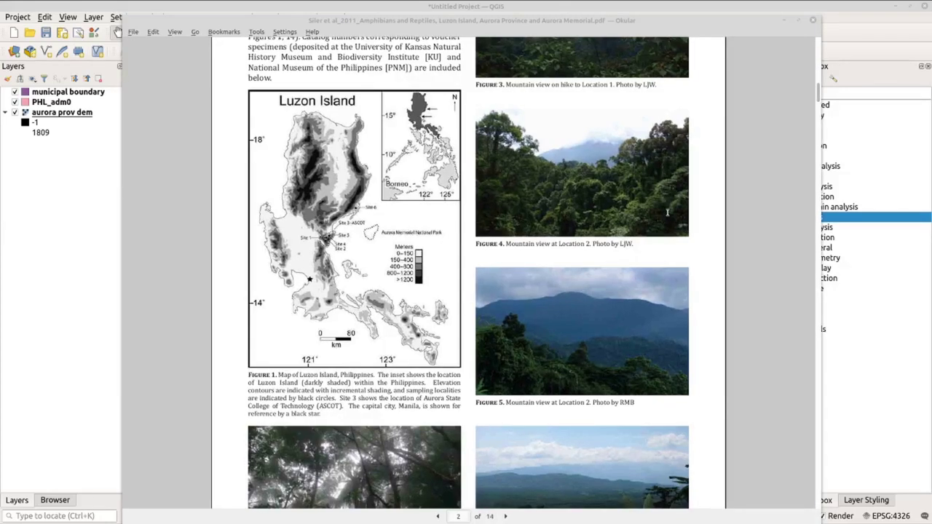
left_click(813, 21)
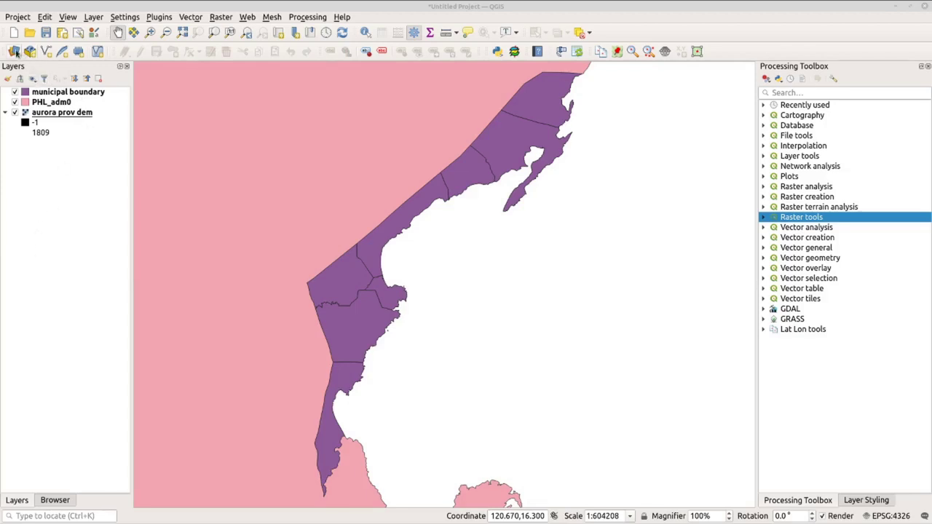
Step: Choose aurora sites.csv from the TheContour folder as the source of a new delimited text layer
left_click(15, 51)
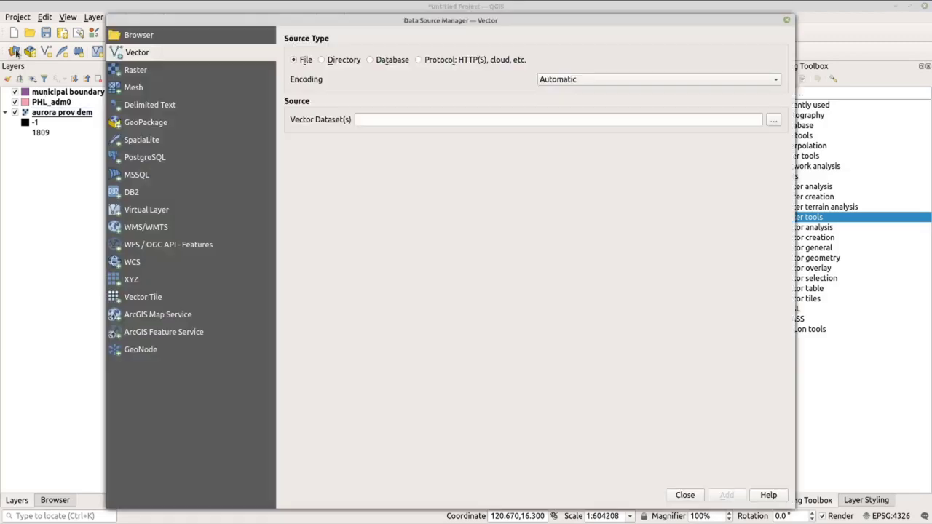
left_click(177, 107)
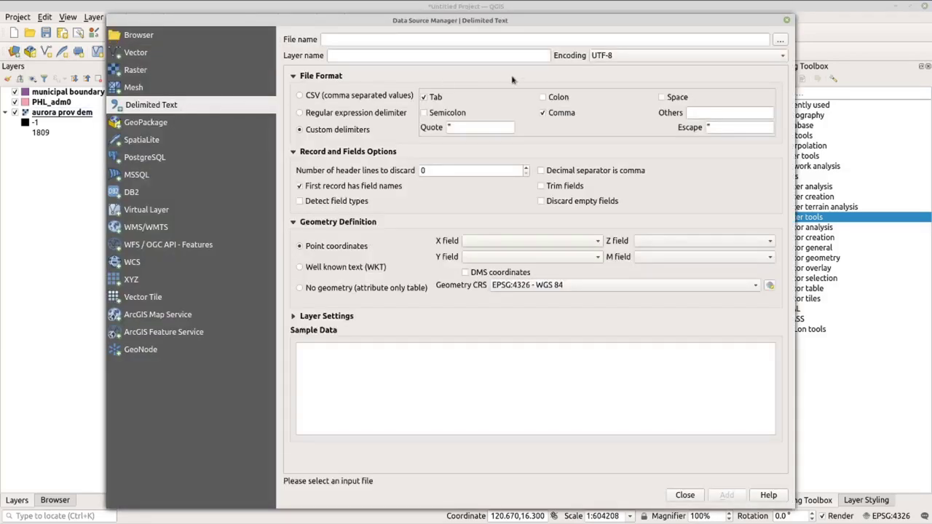
left_click(779, 41)
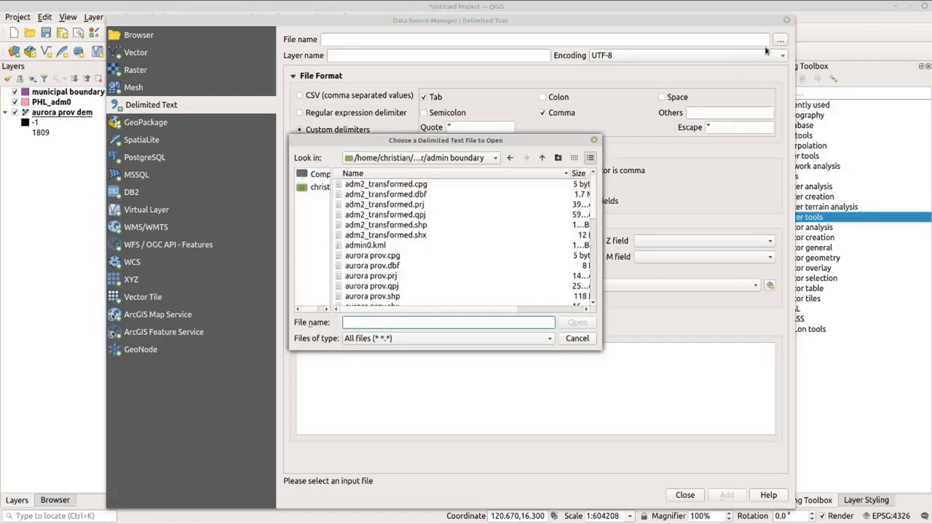
left_click(542, 158)
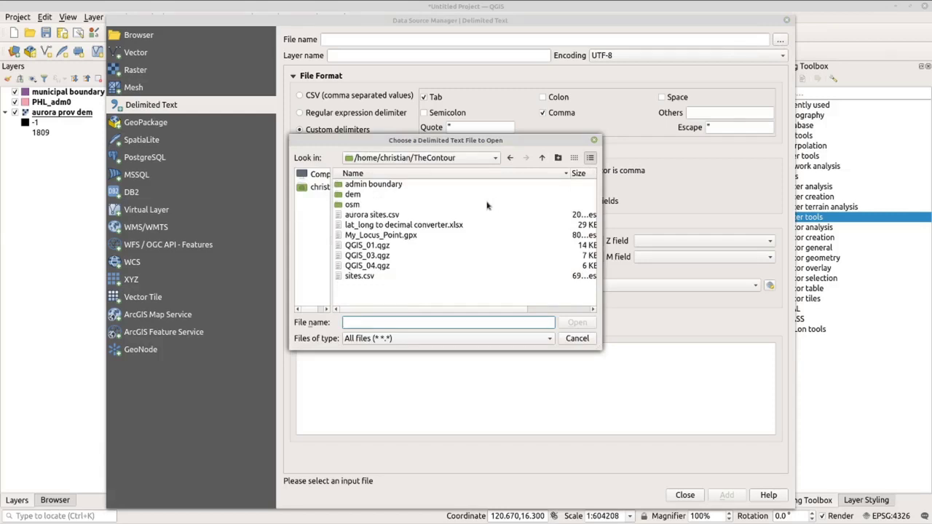
left_click(415, 217)
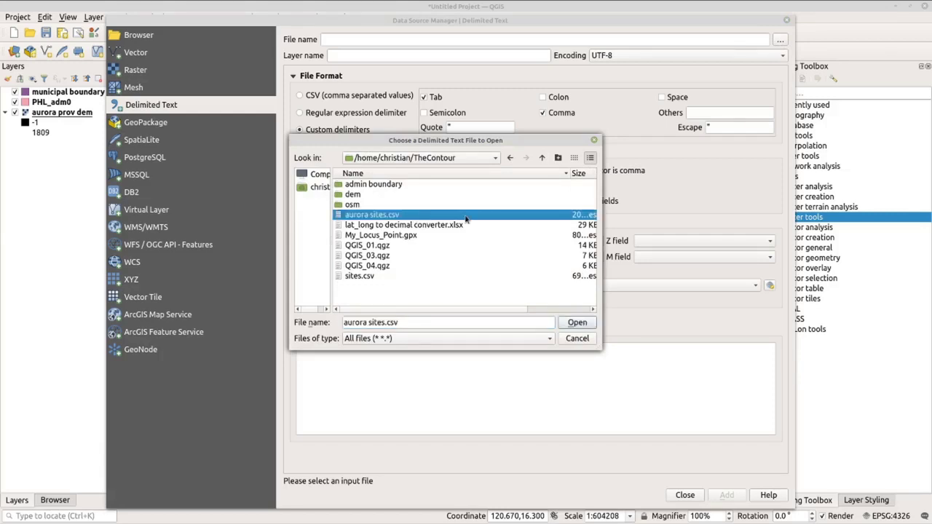
double_click(510, 214)
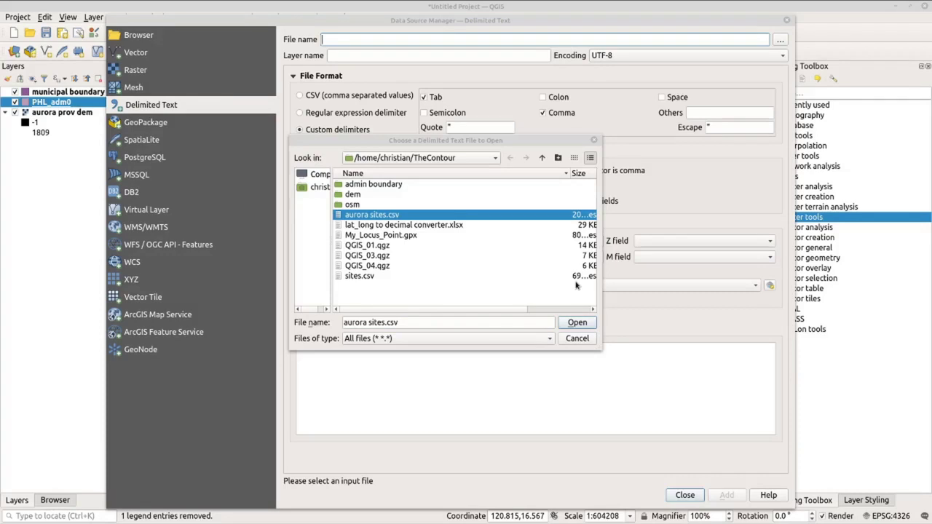
left_click(577, 322)
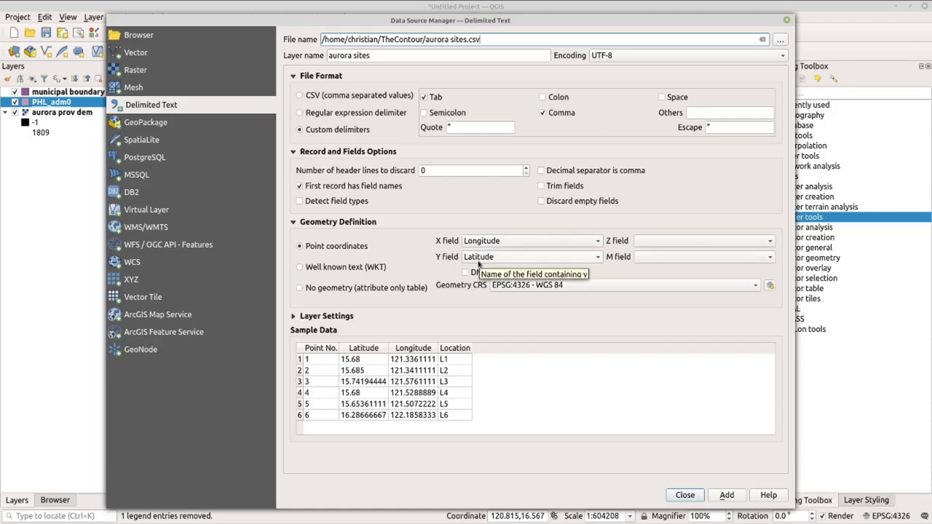
Step: Add the aurora sites point layer to the map and move it above the municipal boundary layer
left_click(728, 495)
left_click(688, 495)
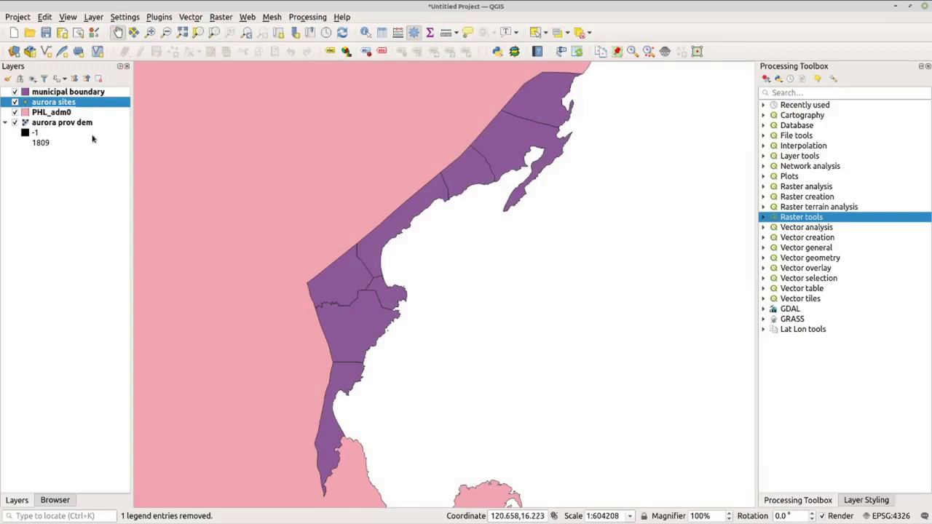
left_click_drag(68, 108, 95, 89)
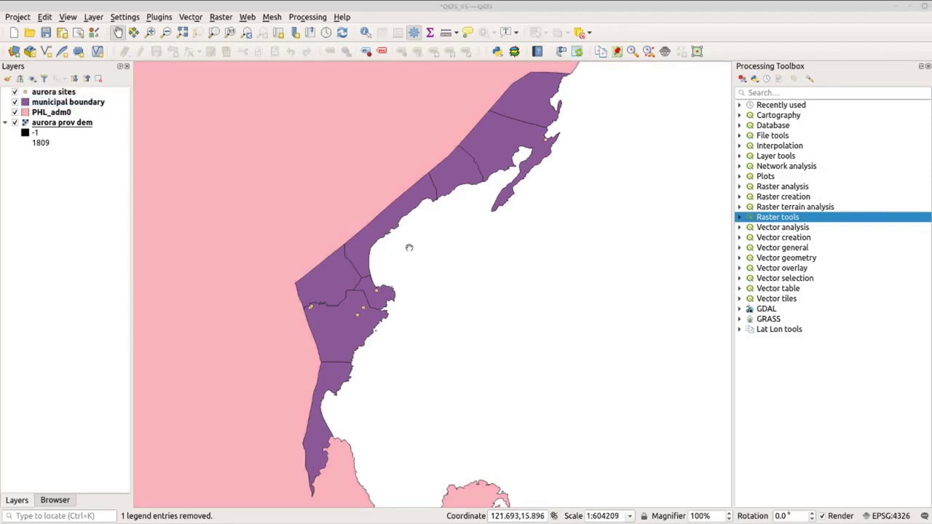
Step: Hide the aurora sites, municipal boundary and PHL_adm0 layers
left_click(15, 93)
left_click(15, 102)
left_click(15, 113)
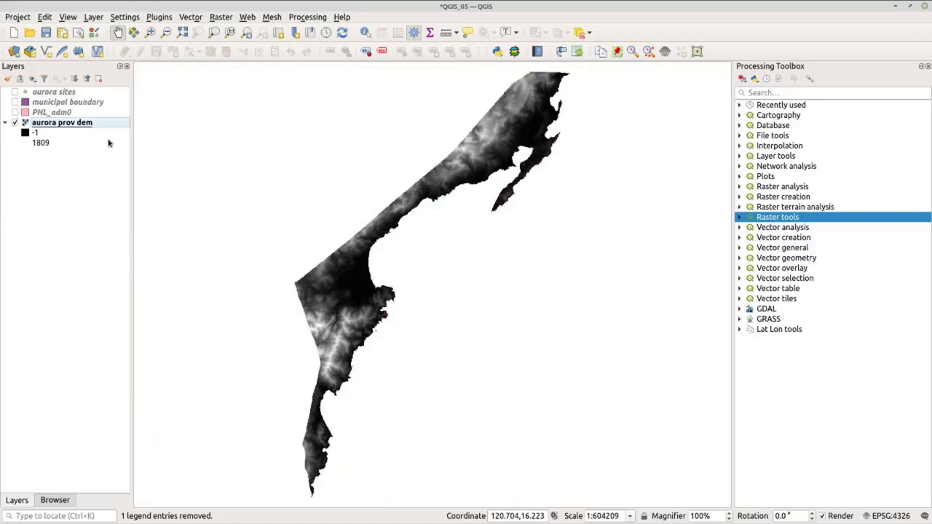
Step: Duplicate the aurora prov dem layer
left_click(100, 126)
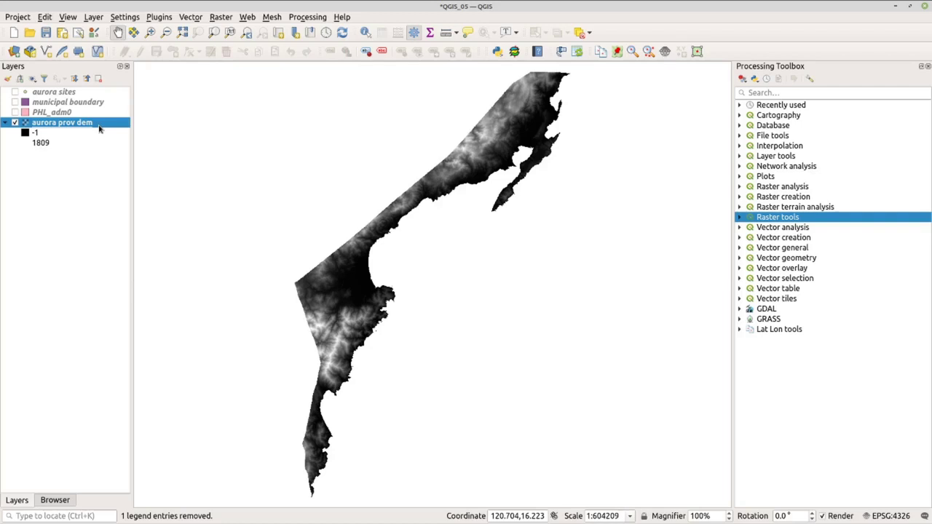
right_click(99, 128)
left_click(134, 201)
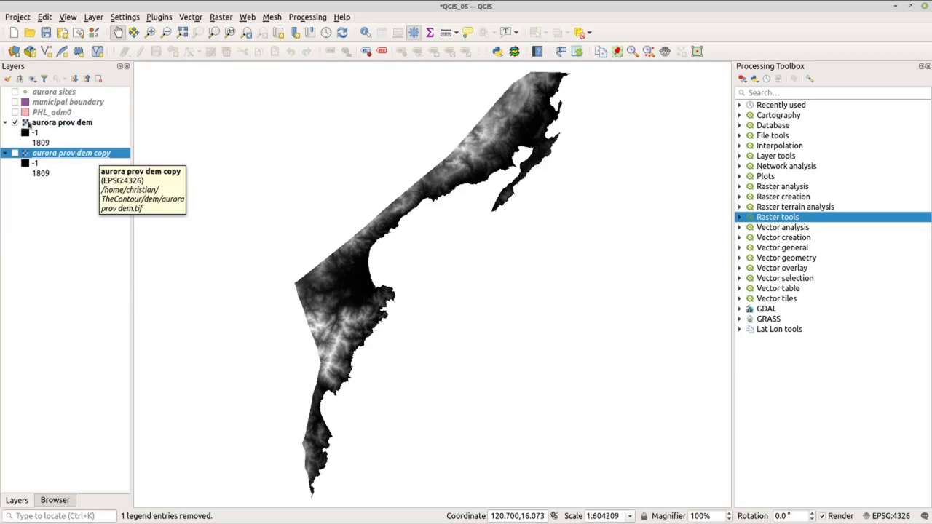
Step: Set the original aurora prov dem layer's render type to Singleband pseudocolor with Discrete interpolation
left_click(56, 123)
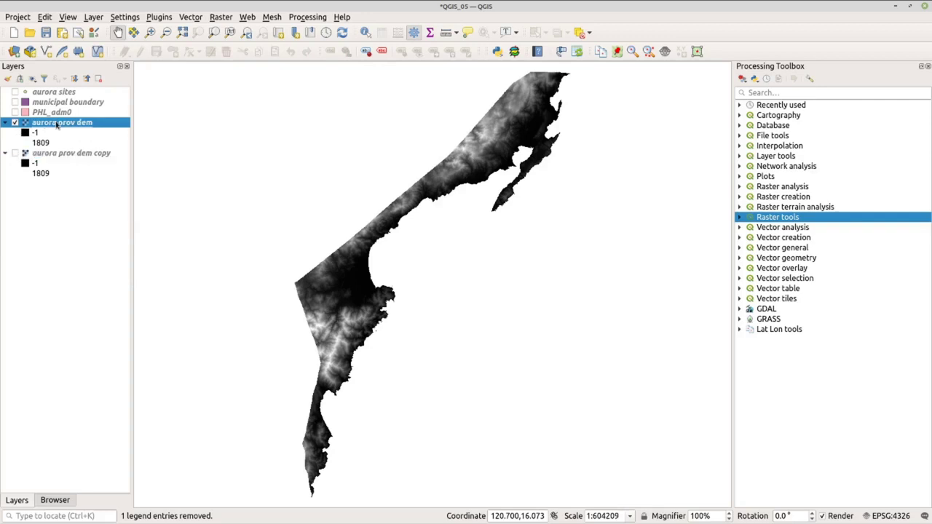
double_click(56, 123)
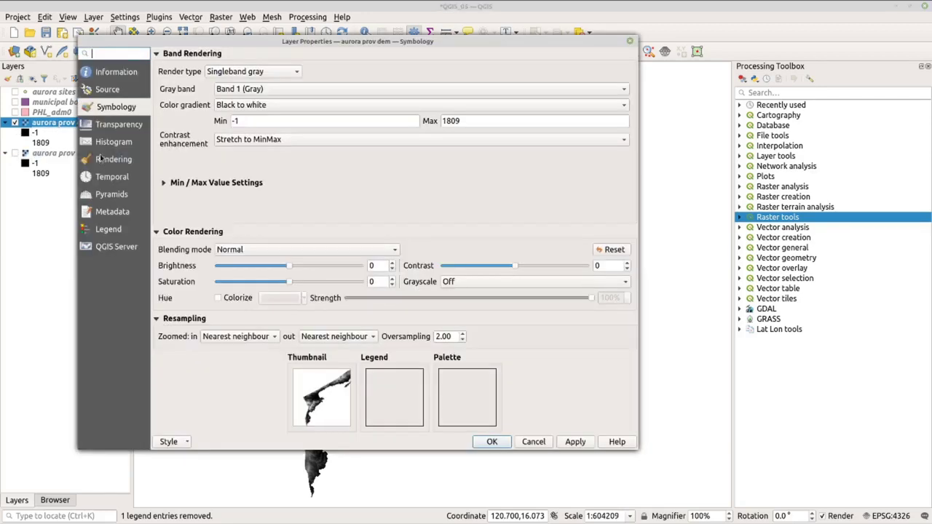
left_click(259, 71)
left_click(260, 85)
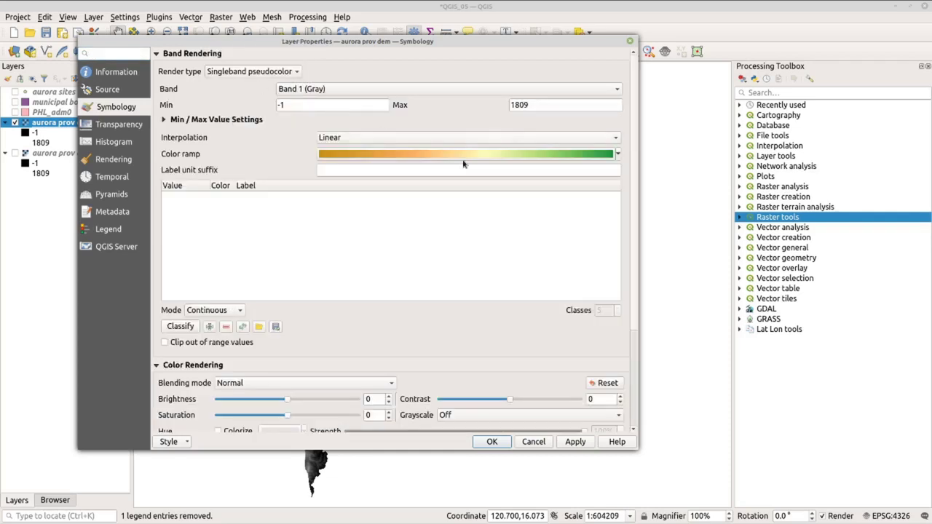
left_click(433, 138)
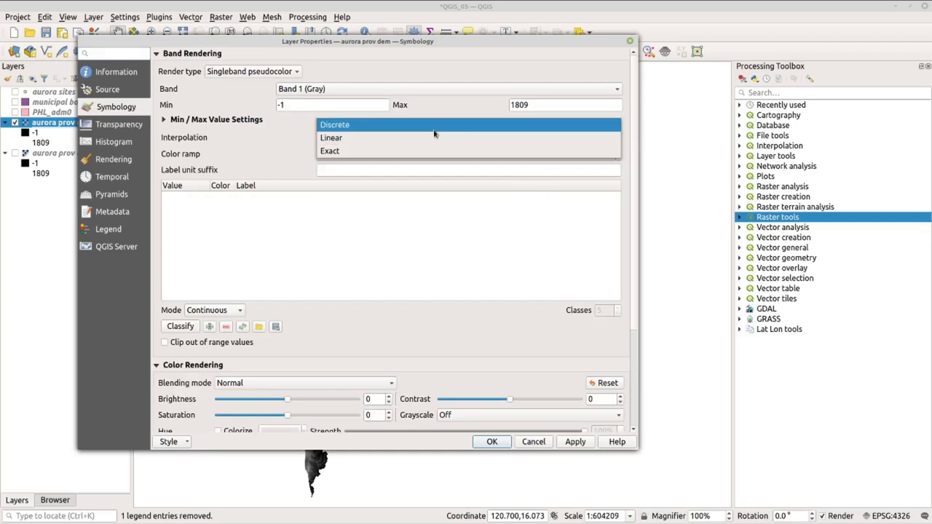
left_click(434, 125)
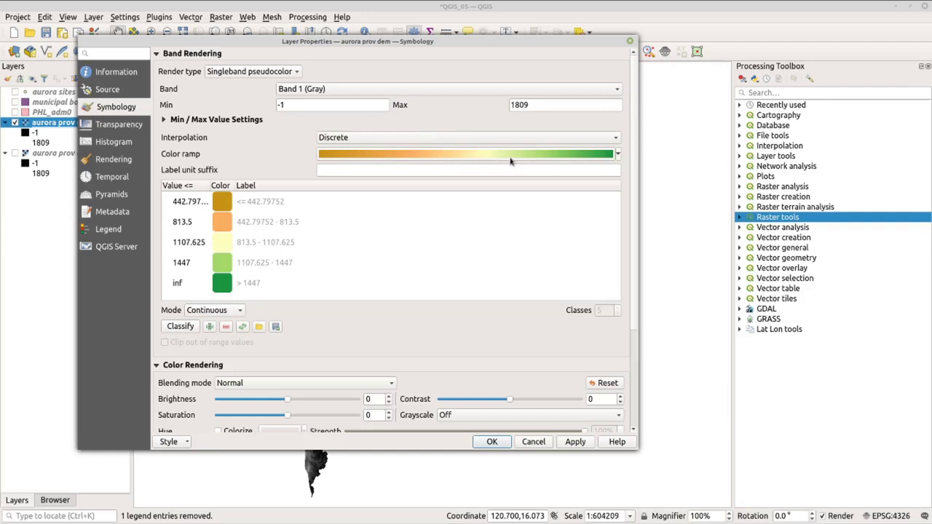
Step: Invert the color ramp of aurora prov dem so it runs from green to brown, and apply the symbology
left_click(618, 155)
left_click(430, 167)
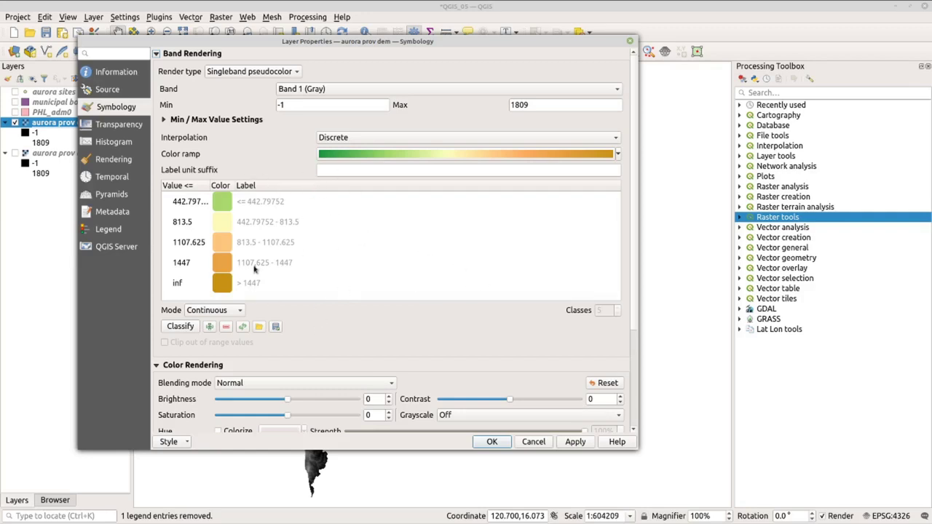
left_click(576, 442)
left_click(492, 442)
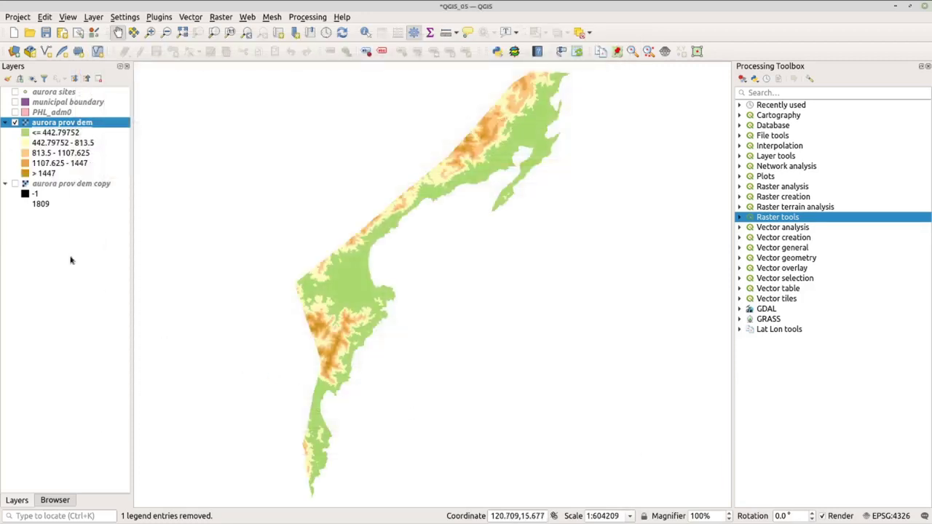
Step: Hide the aurora prov dem layer and show aurora prov dem copy instead
left_click(71, 185)
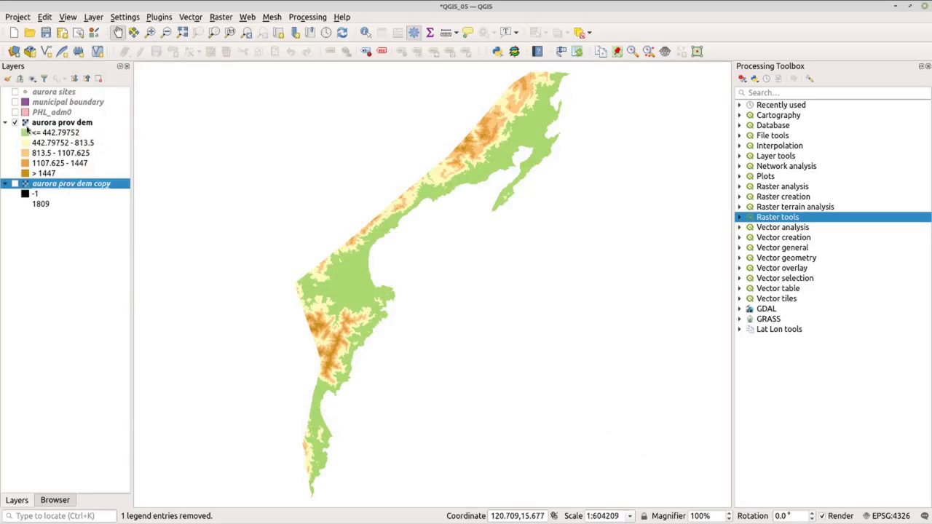
left_click(15, 122)
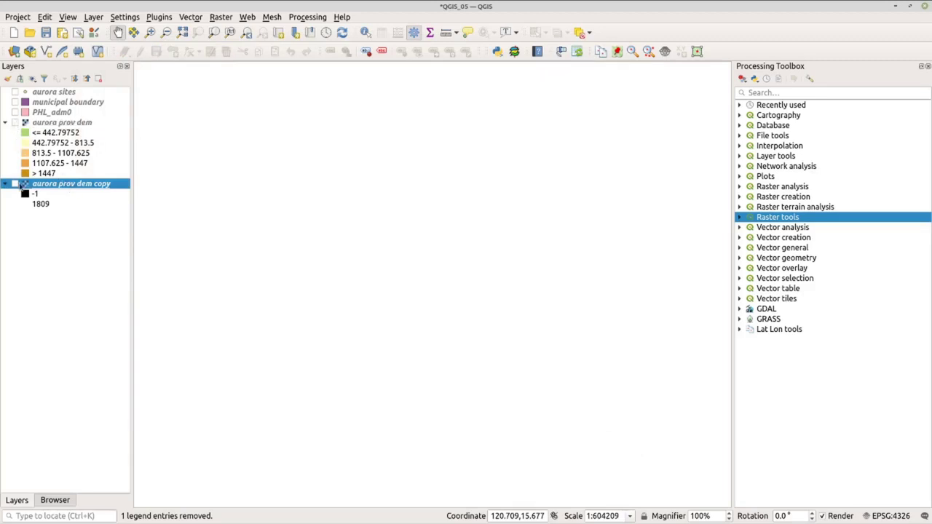
left_click(14, 184)
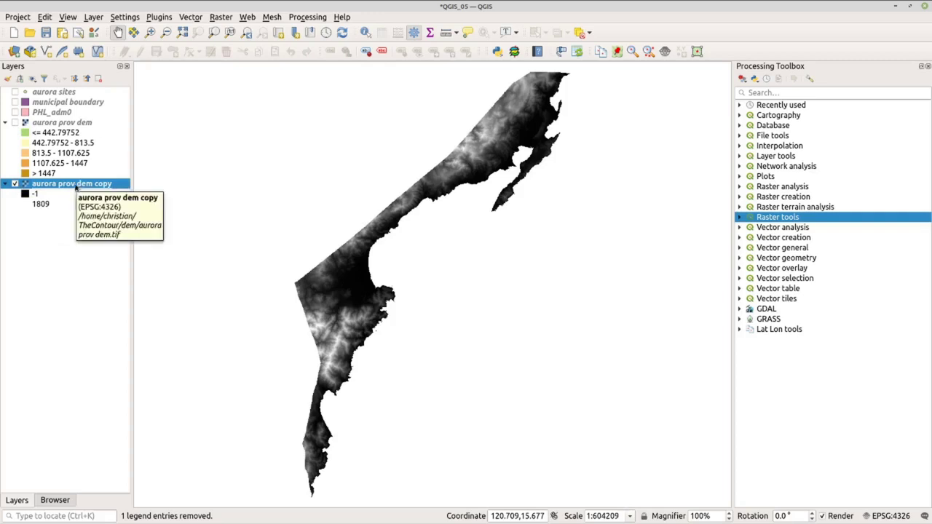
Step: Set the render type of aurora prov dem copy to Hillshade and apply it
double_click(75, 184)
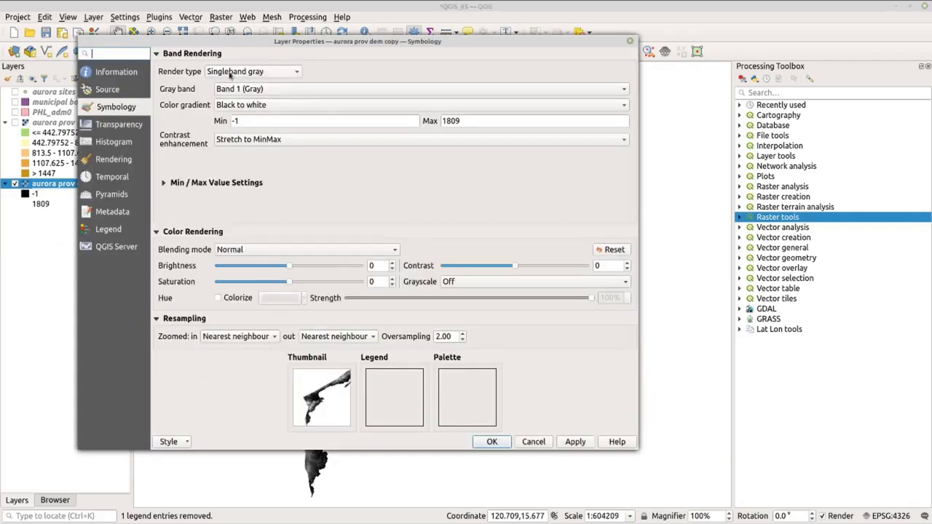
left_click(231, 74)
left_click(231, 99)
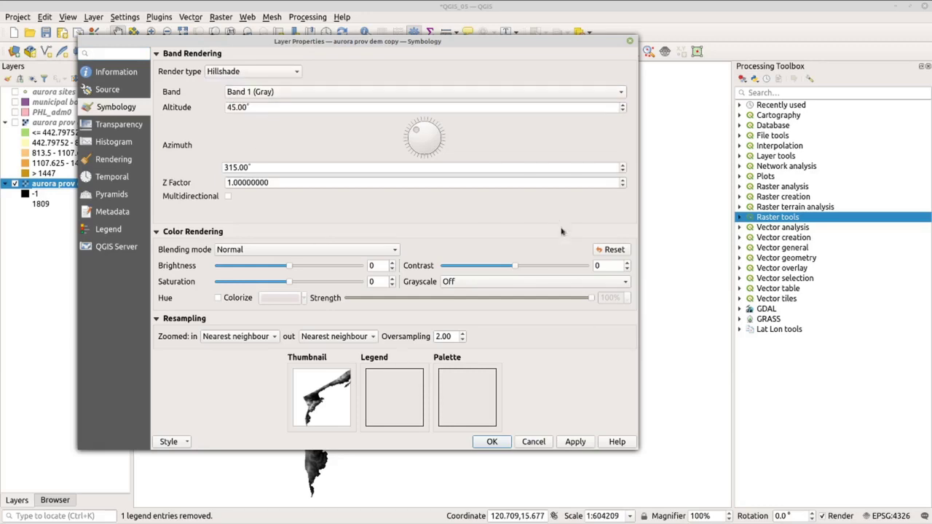
left_click(582, 444)
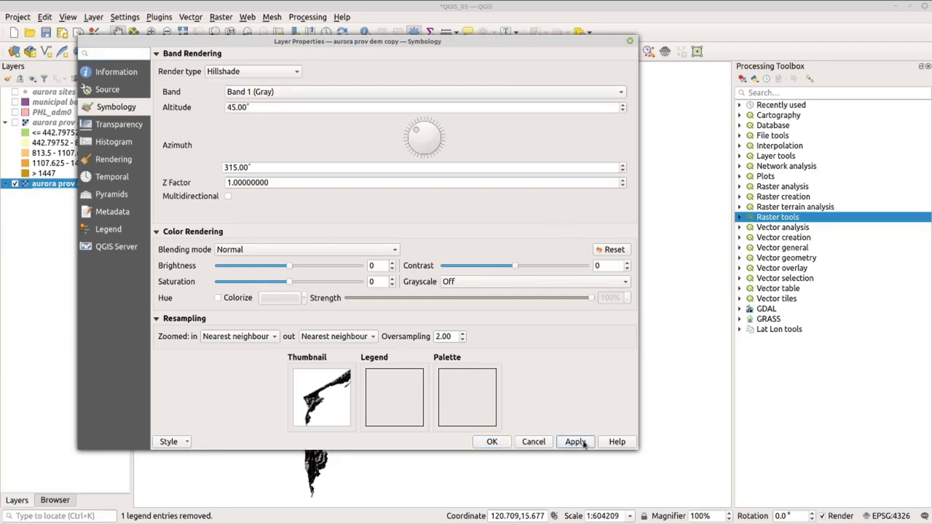
left_click(502, 442)
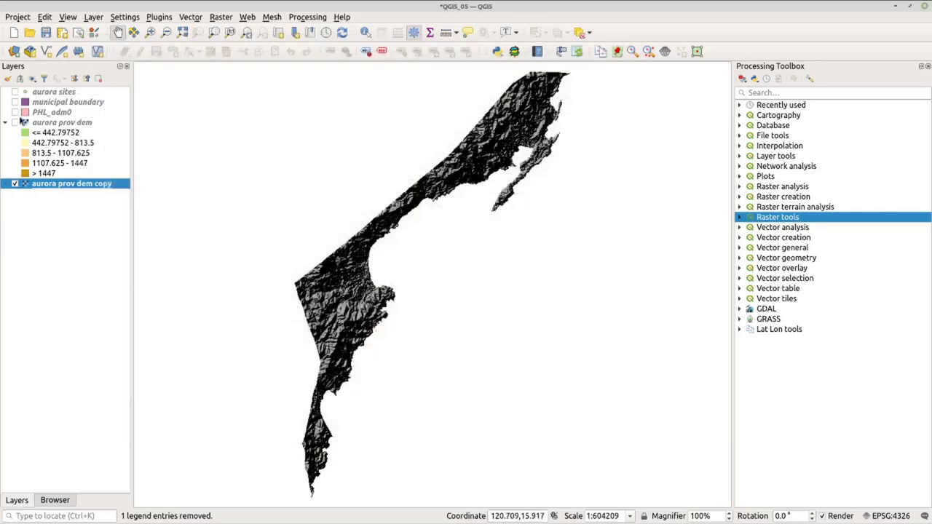
Step: Show the aurora prov dem layer again and set its global opacity to 78% over the hillshade copy
left_click(16, 124)
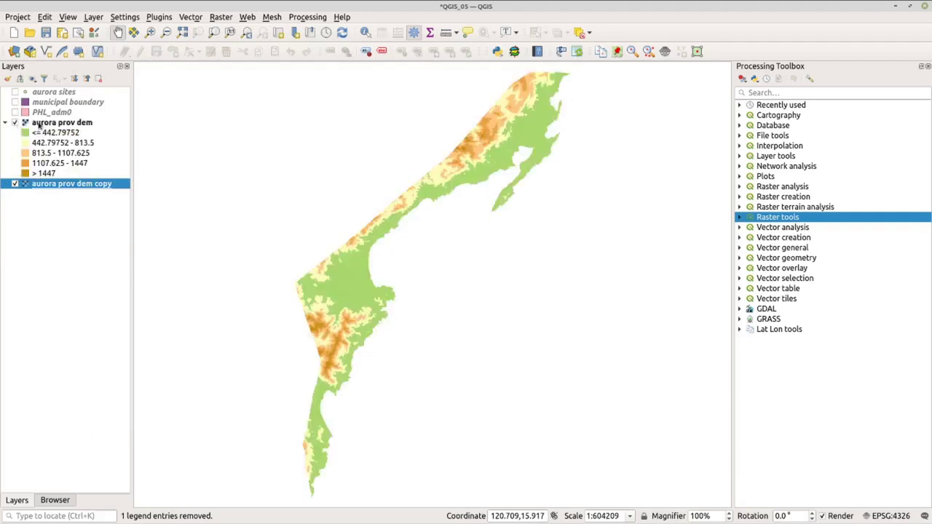
left_click(41, 125)
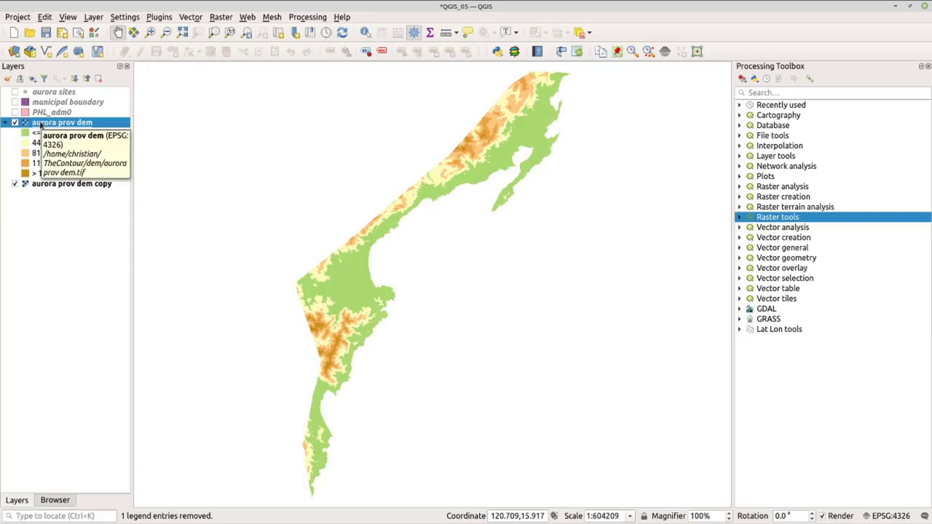
double_click(41, 125)
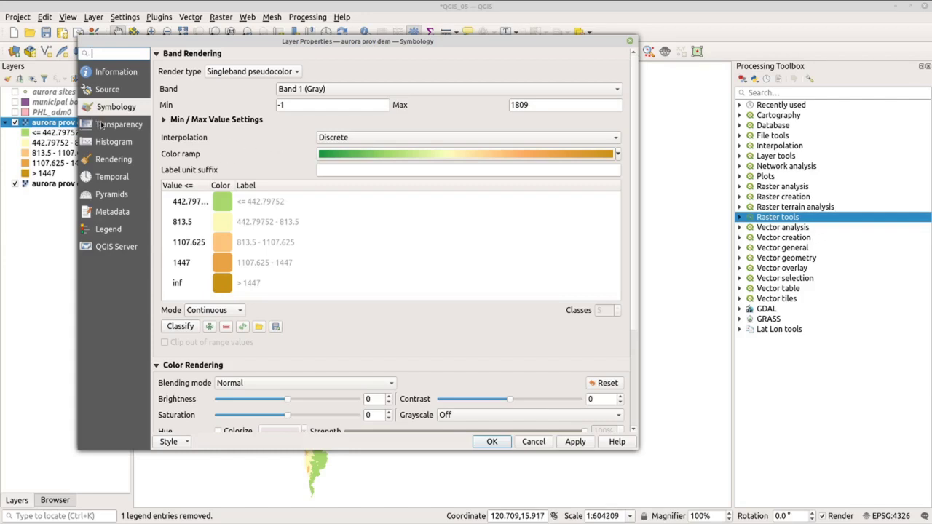
left_click(121, 128)
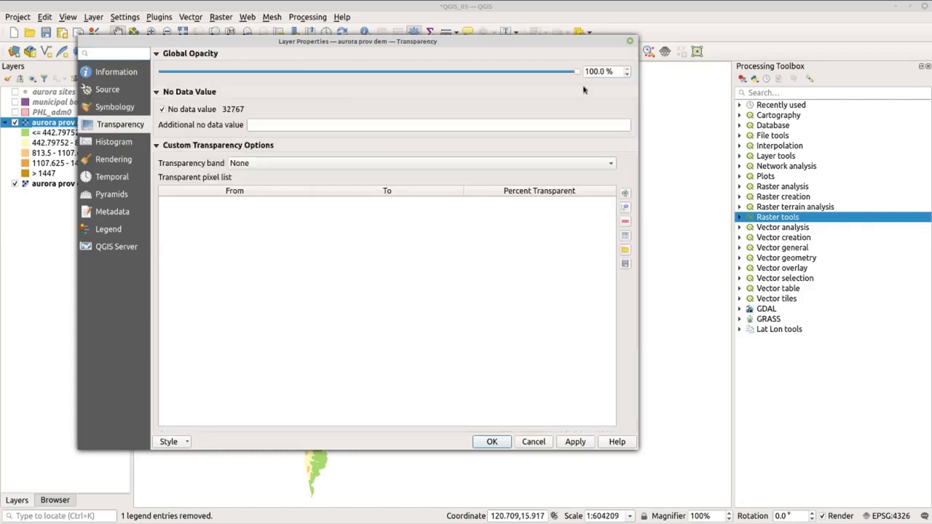
double_click(601, 72)
type("78")
left_click(575, 442)
left_click(493, 442)
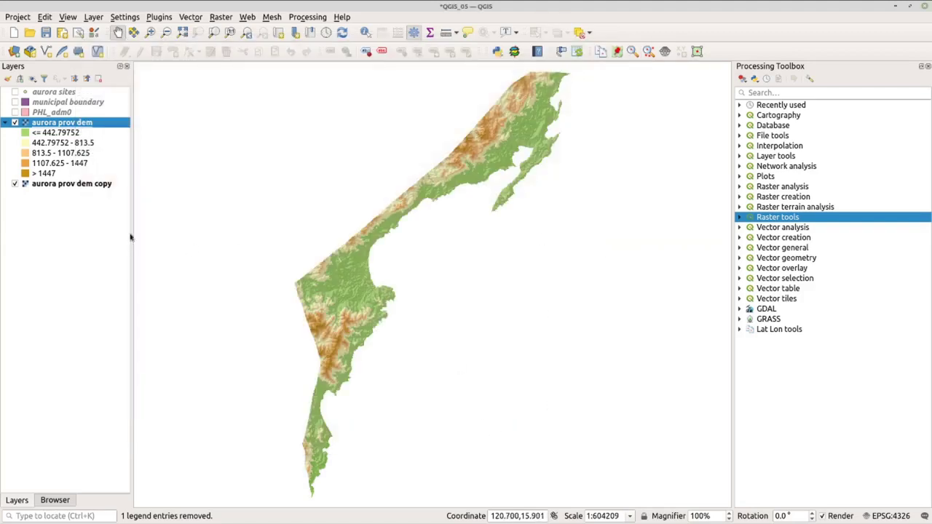
Step: Set the global opacity of the aurora prov dem copy layer to 78% and apply it
double_click(104, 184)
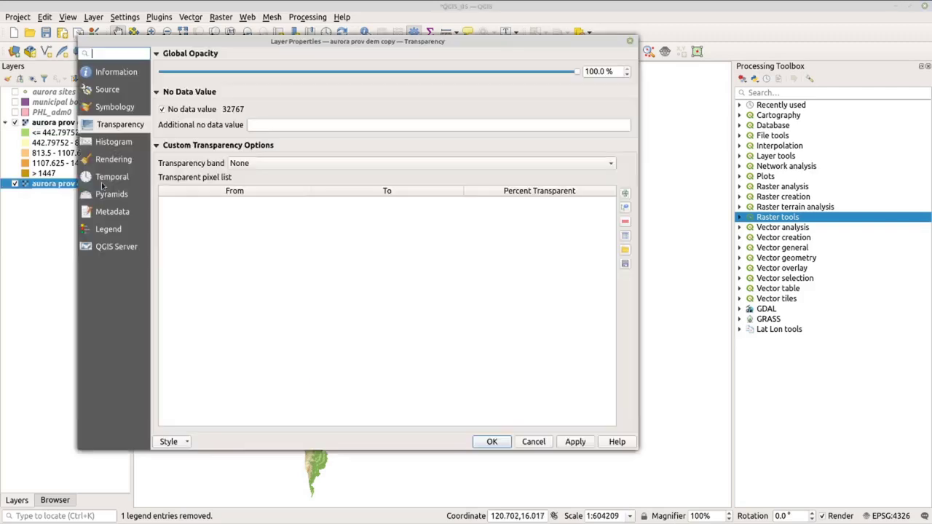
double_click(607, 70)
type("778")
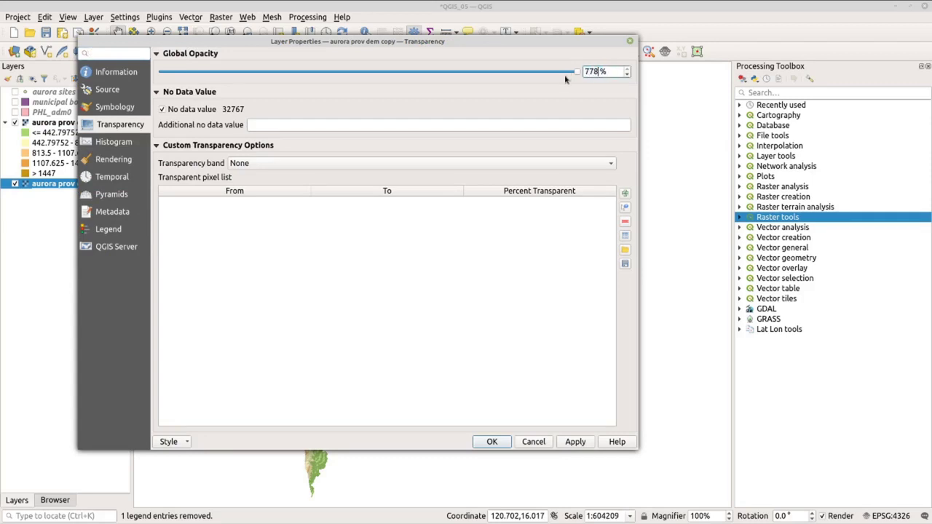
key("BackSpace")
left_click(573, 442)
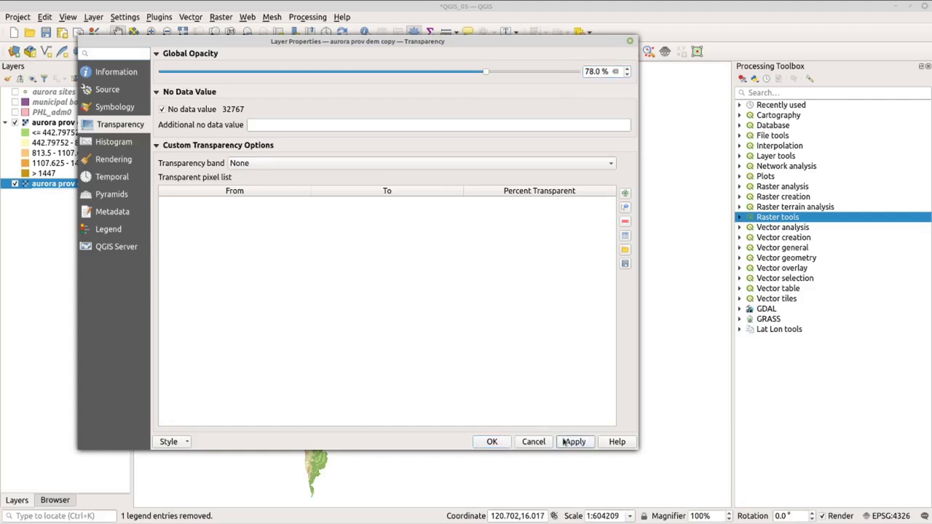
left_click(502, 442)
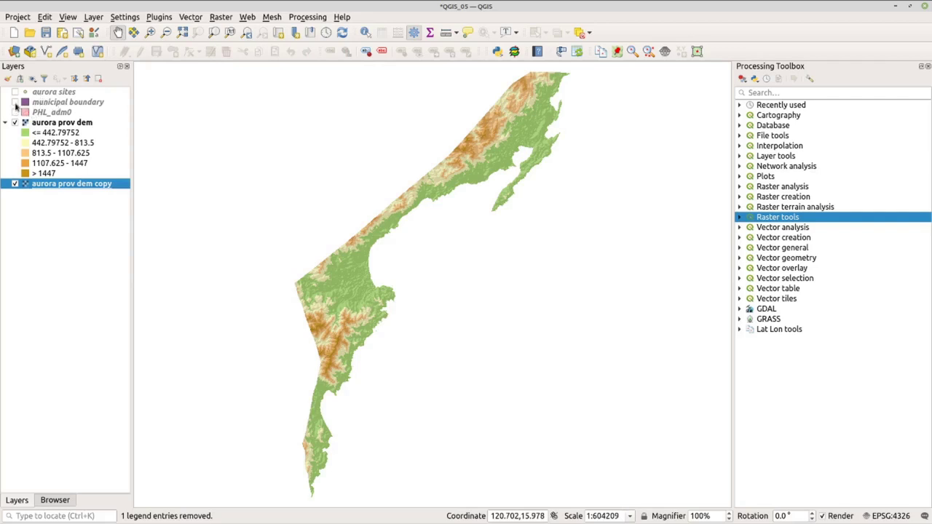
Step: Show the municipal boundary layer and set its simple fill style to No Brush
left_click(15, 104)
left_click(61, 106)
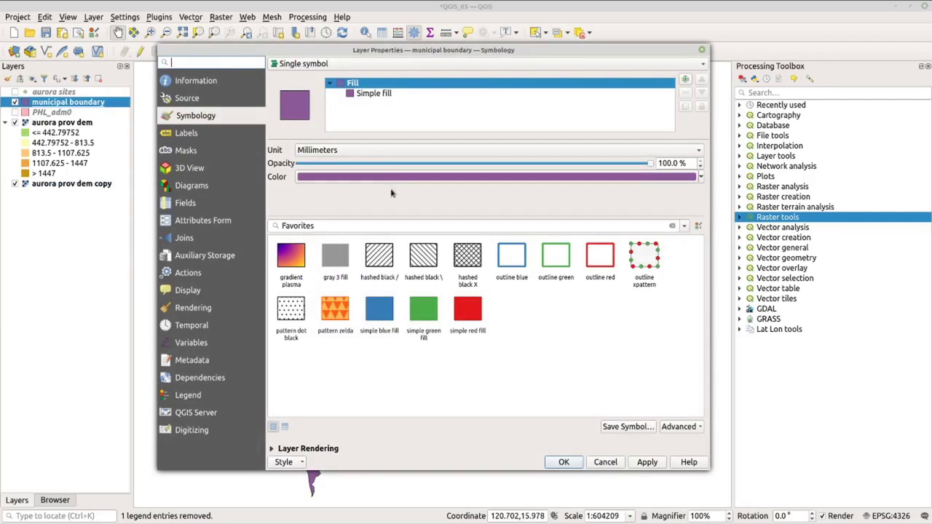
left_click(392, 94)
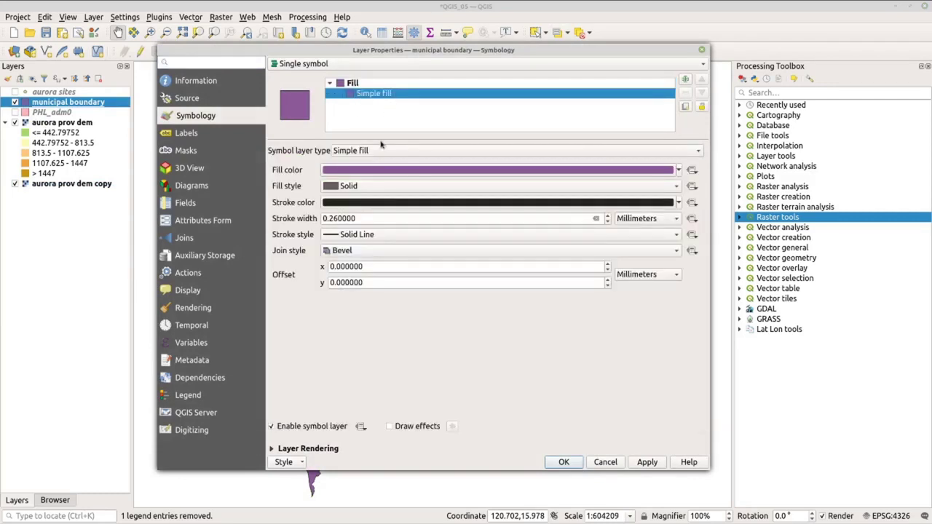
left_click(382, 187)
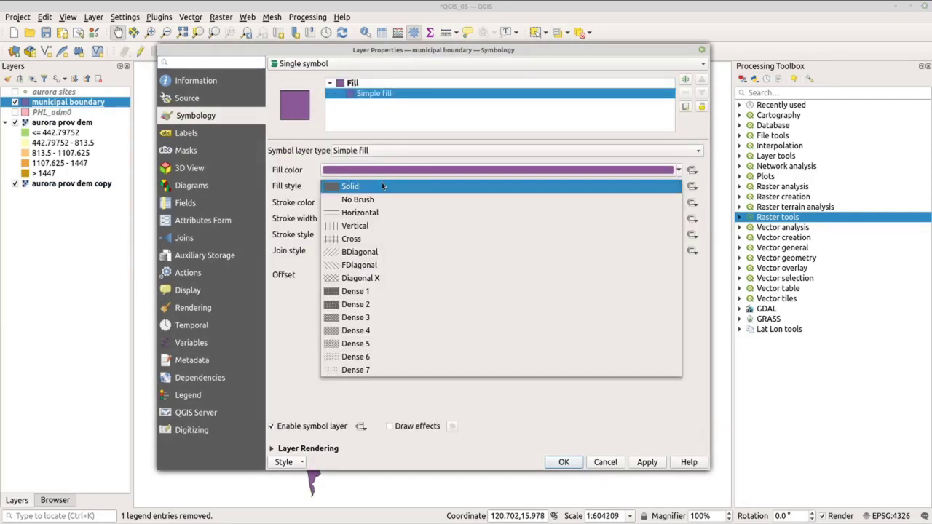
left_click(382, 187)
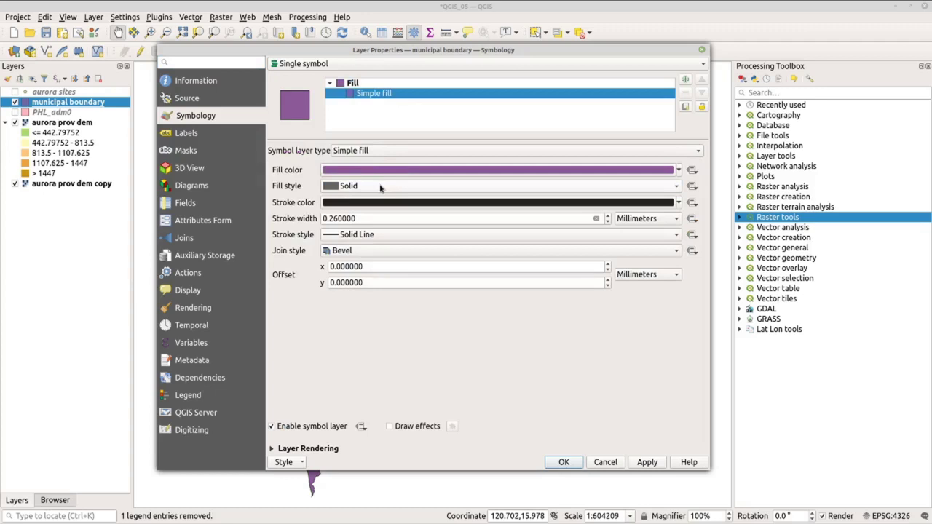
left_click(377, 187)
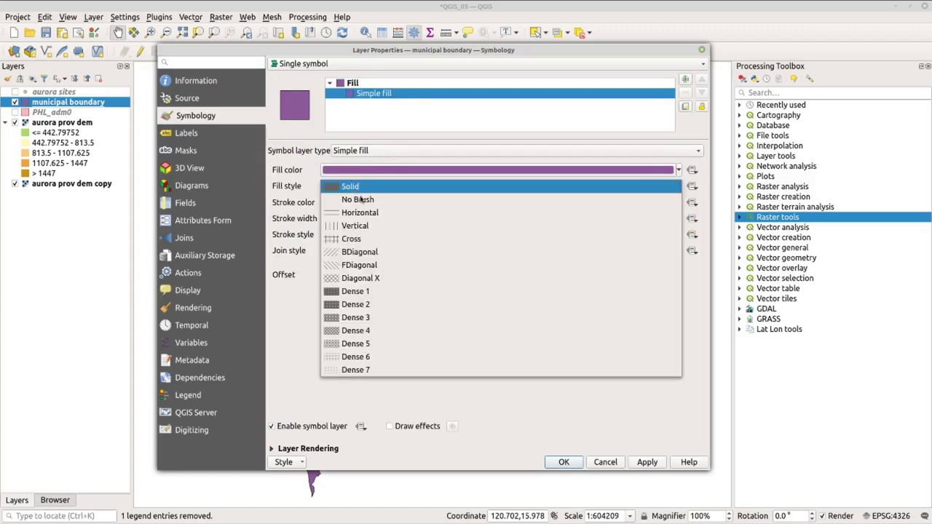
left_click(369, 200)
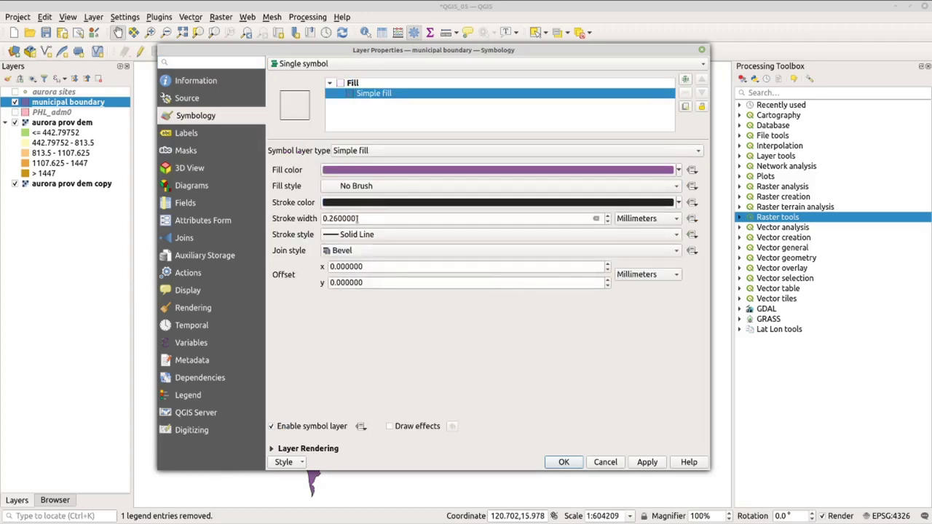
Step: Add single labels from the NAME_2 field to municipal boundary, with 12-point text and a 1 mm text buffer, and apply the layer settings
left_click(206, 136)
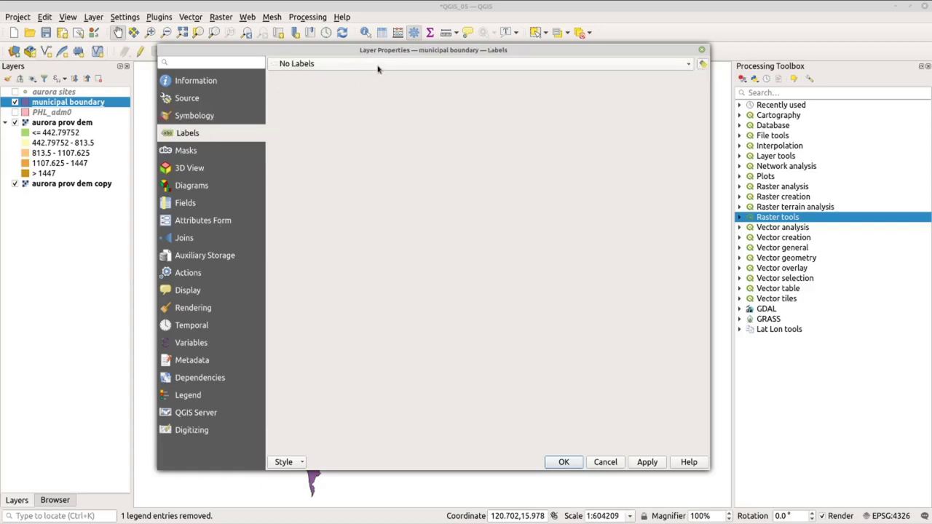
left_click(343, 67)
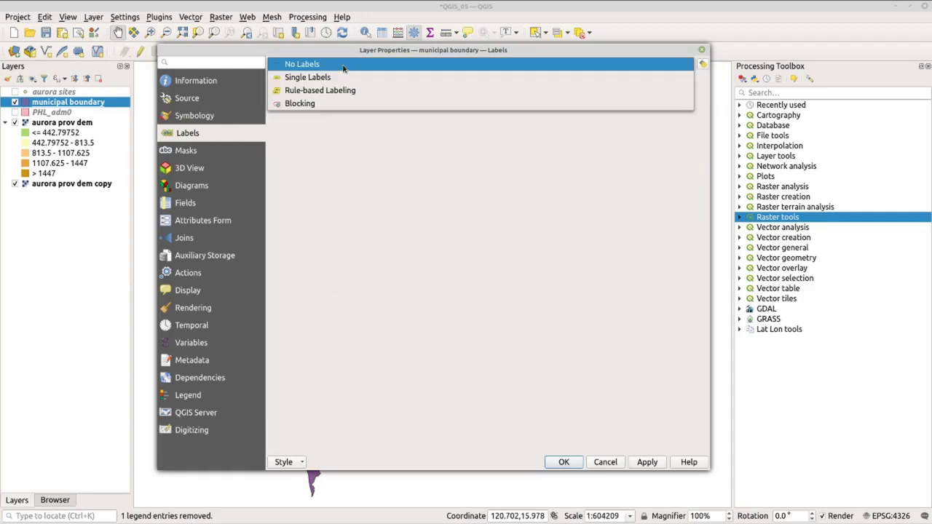
left_click(340, 77)
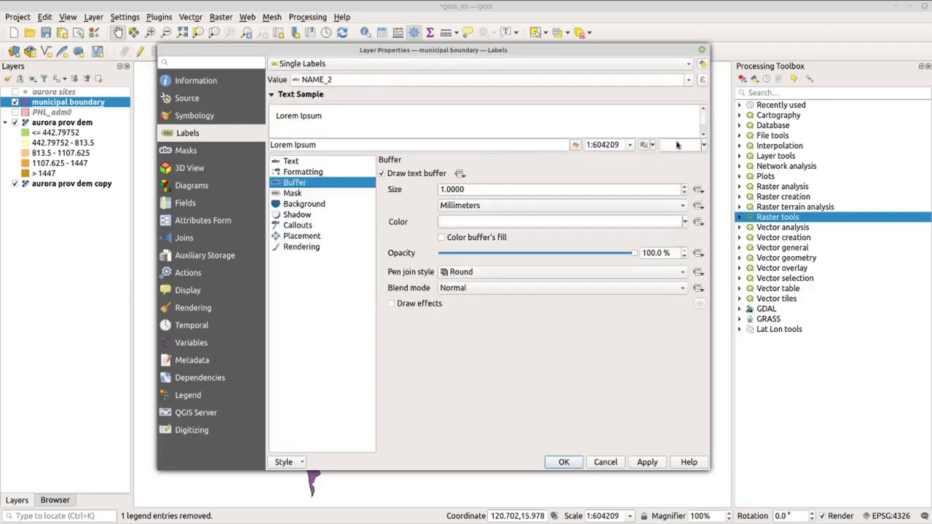
left_click(689, 81)
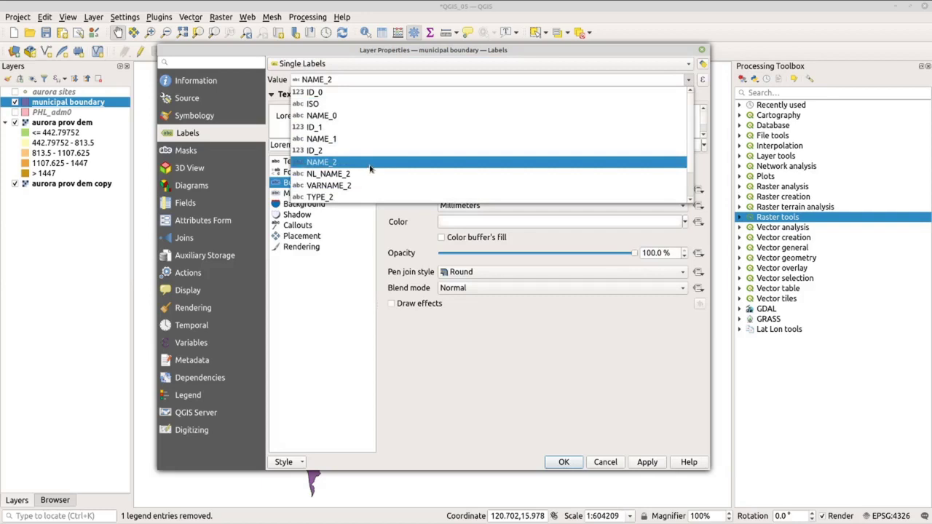
left_click(352, 162)
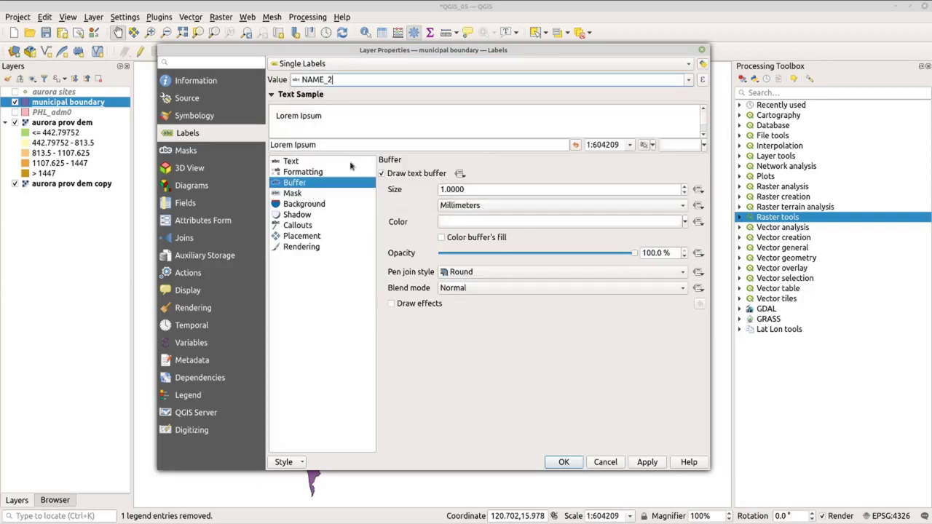
left_click(328, 163)
left_click_drag(467, 230, 362, 220)
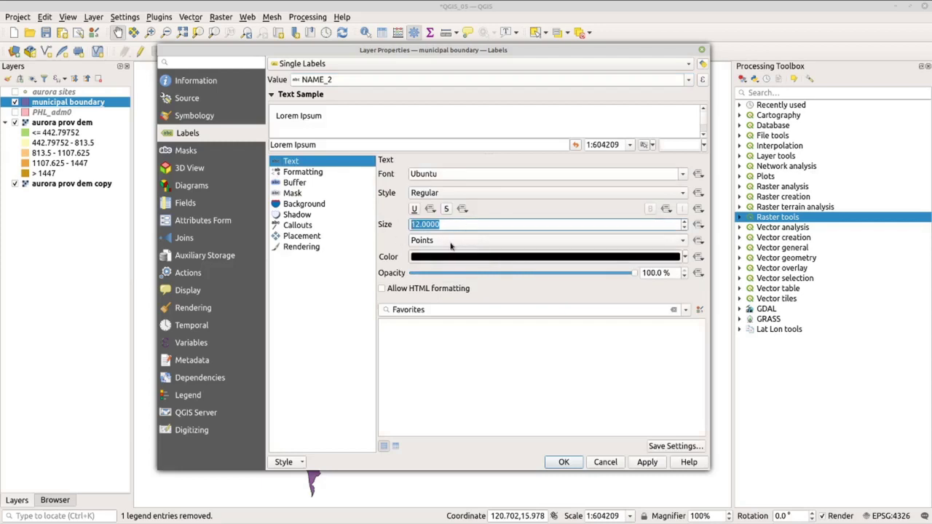
left_click(295, 183)
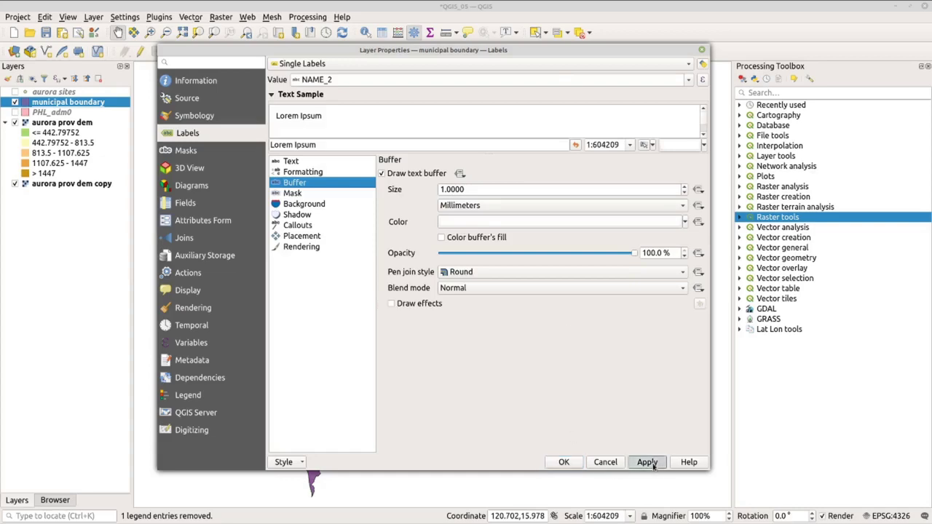
left_click(564, 462)
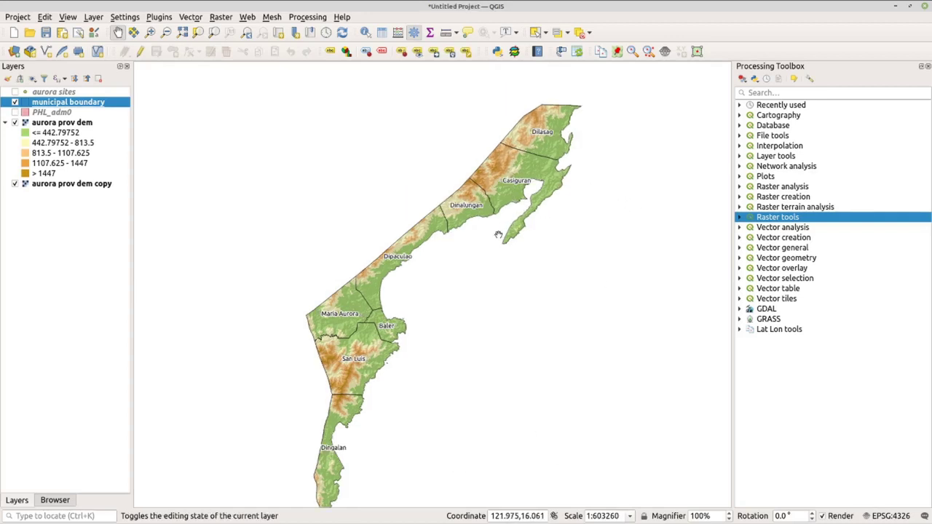
Step: Show the aurora sites layer and give its points the dot red marker at size 4.8 mm
left_click(16, 93)
left_click(79, 95)
right_click(78, 93)
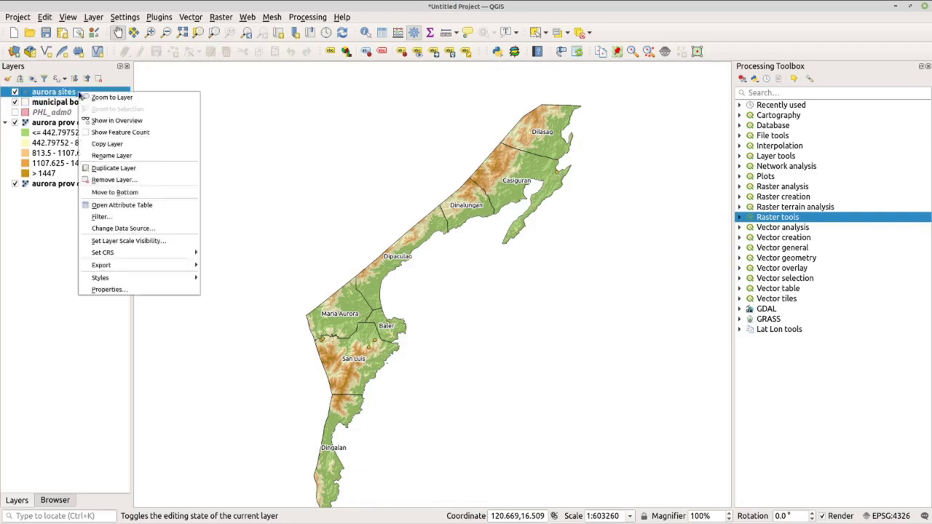
left_click(146, 291)
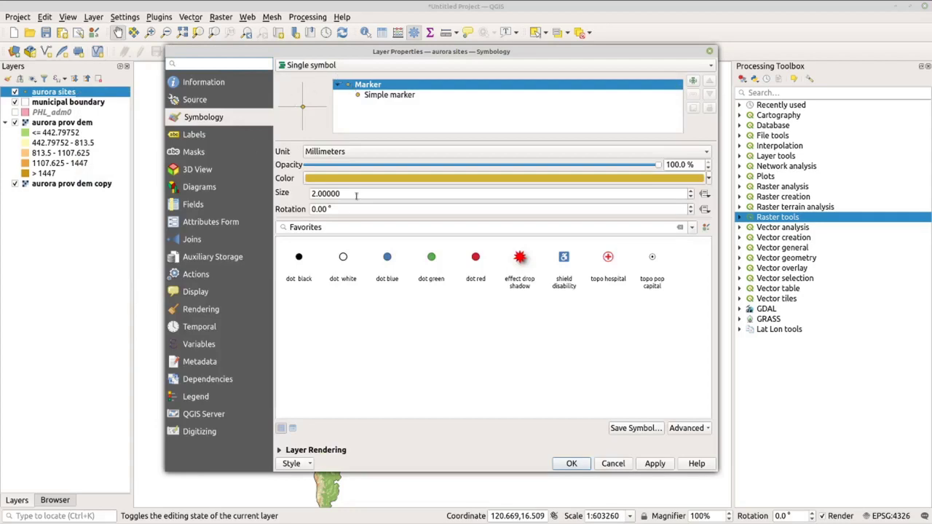
mouse_move(449, 50)
left_mouse_down()
mouse_move(374, 368)
mouse_move(375, 410)
mouse_move(412, 78)
mouse_move(433, 58)
mouse_move(337, 413)
mouse_move(455, 102)
mouse_move(441, 36)
left_mouse_up()
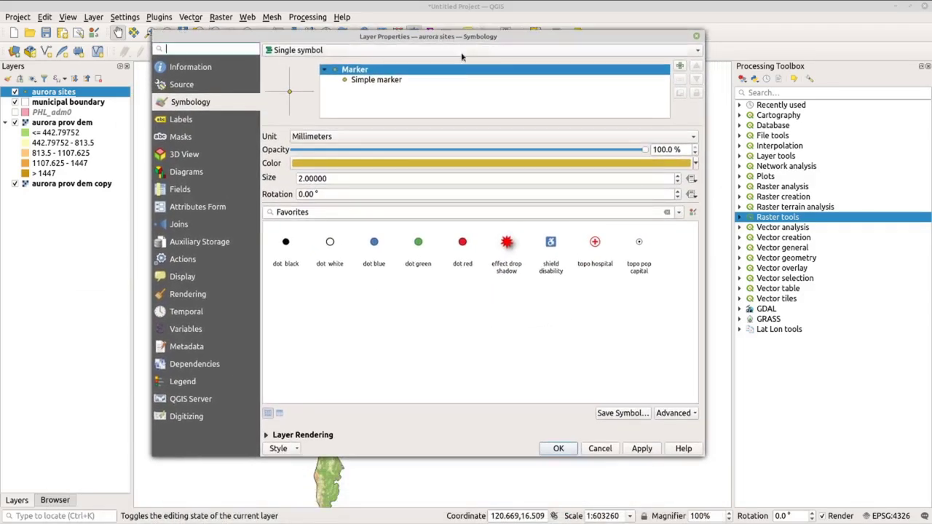
left_click(432, 82)
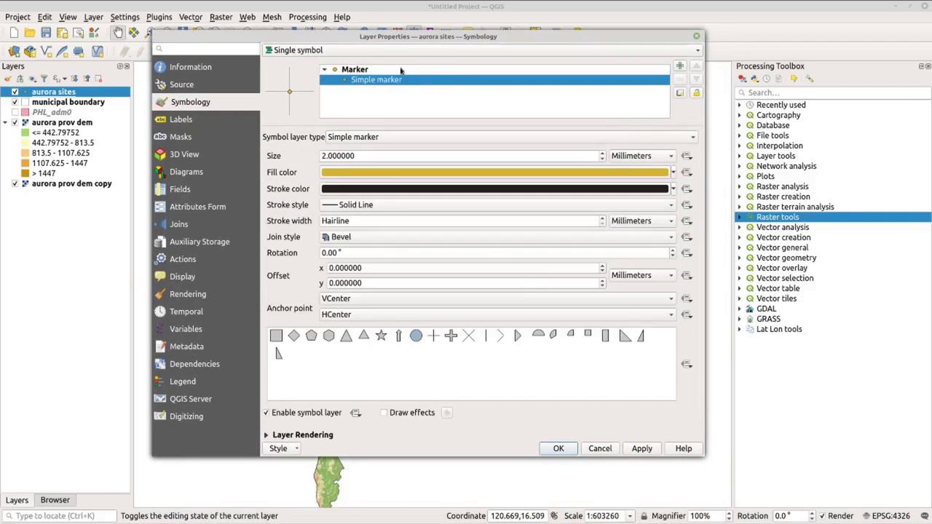
left_click(400, 70)
left_click(464, 243)
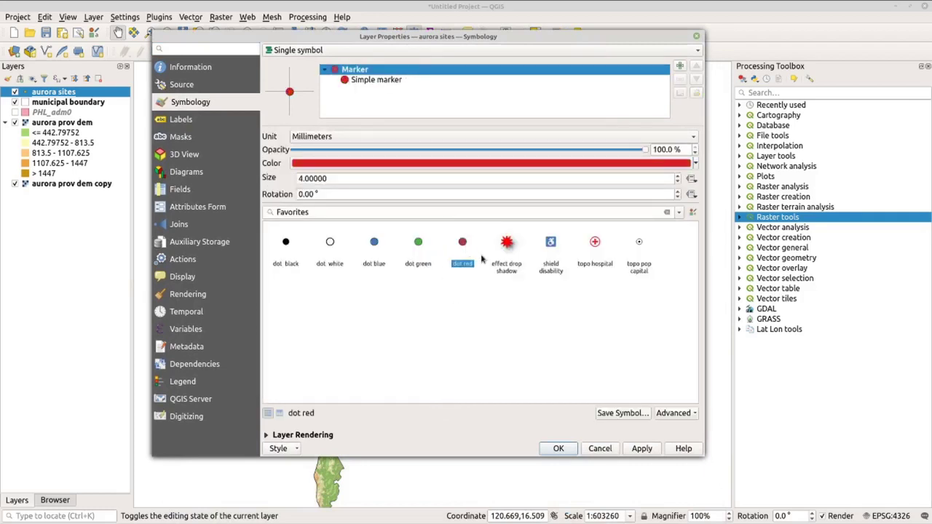
mouse_move(481, 257)
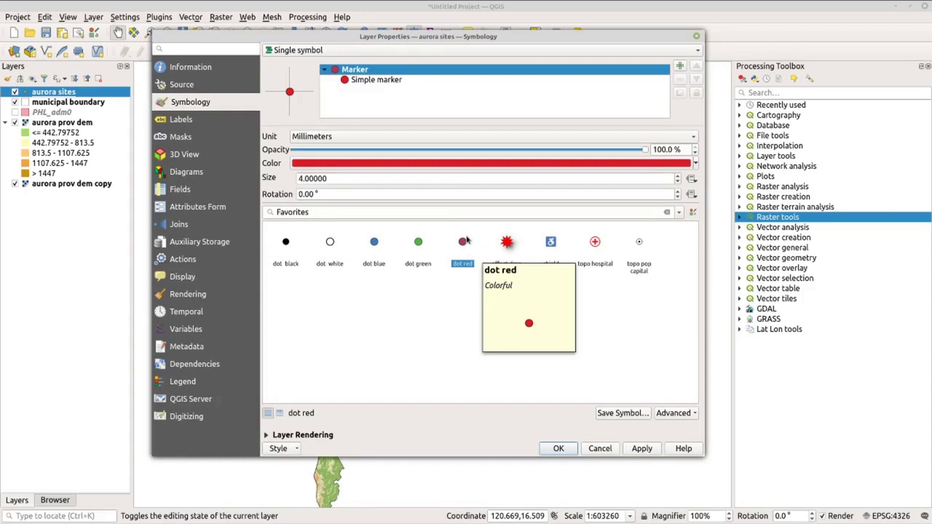
left_click(678, 177)
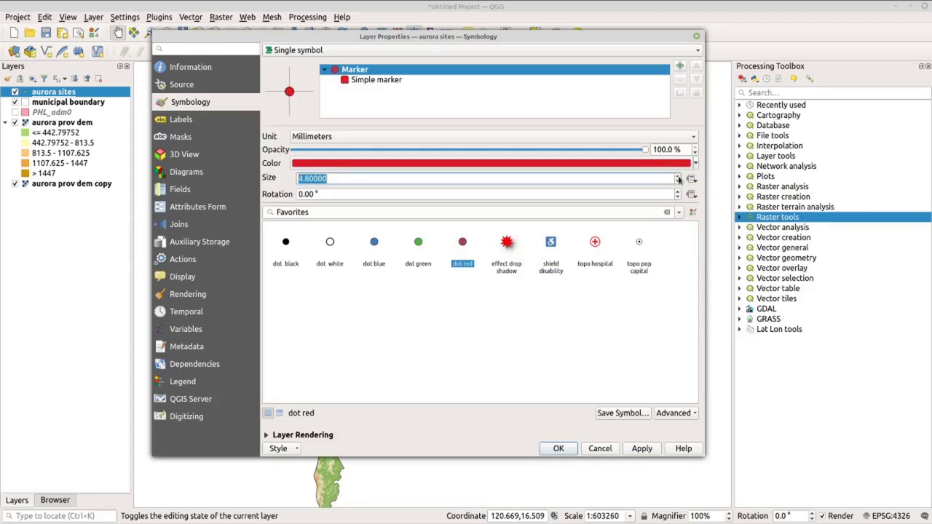
Step: Add single labels from the Location field to aurora sites with a text size of 12 points, and apply them
left_click(182, 119)
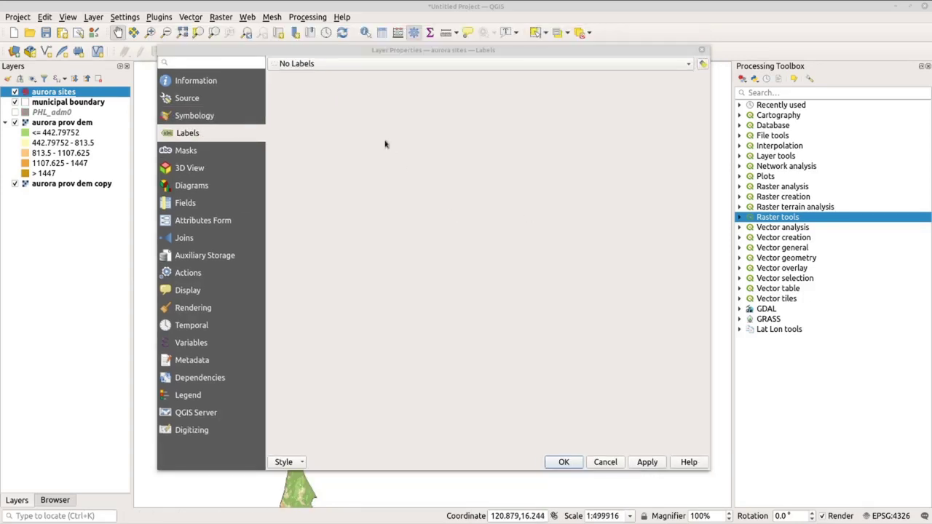
left_click(347, 65)
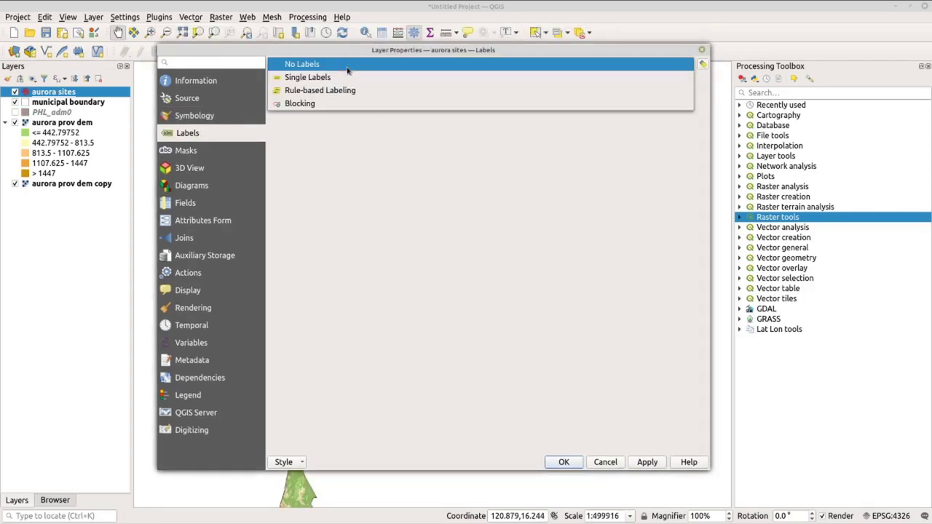
left_click(350, 78)
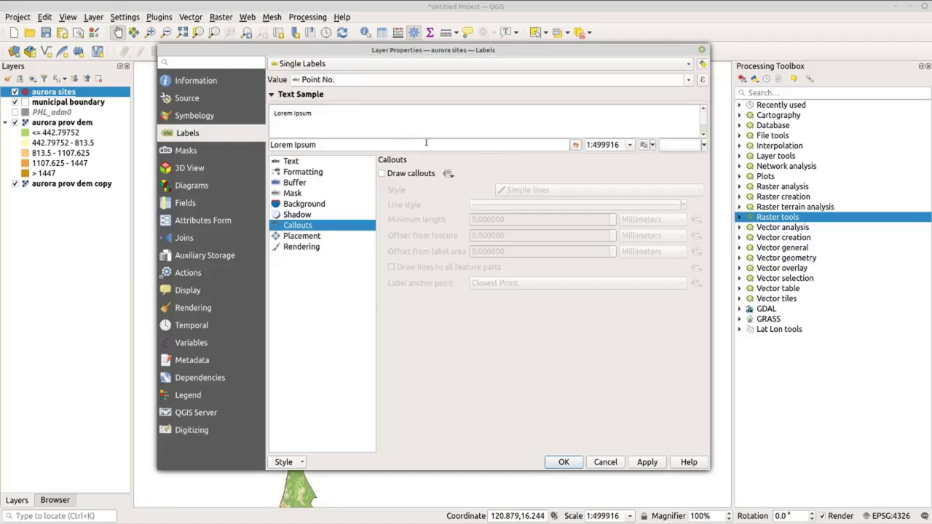
left_click(690, 82)
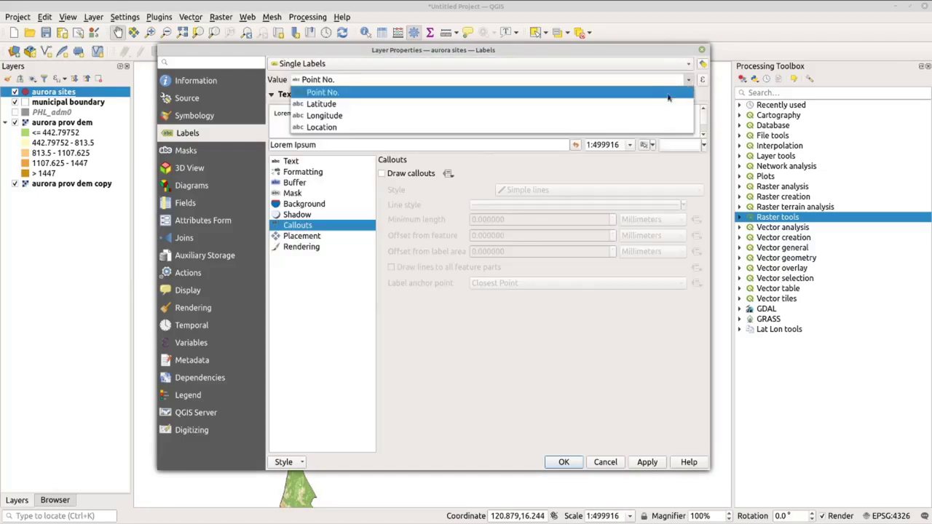
left_click(664, 125)
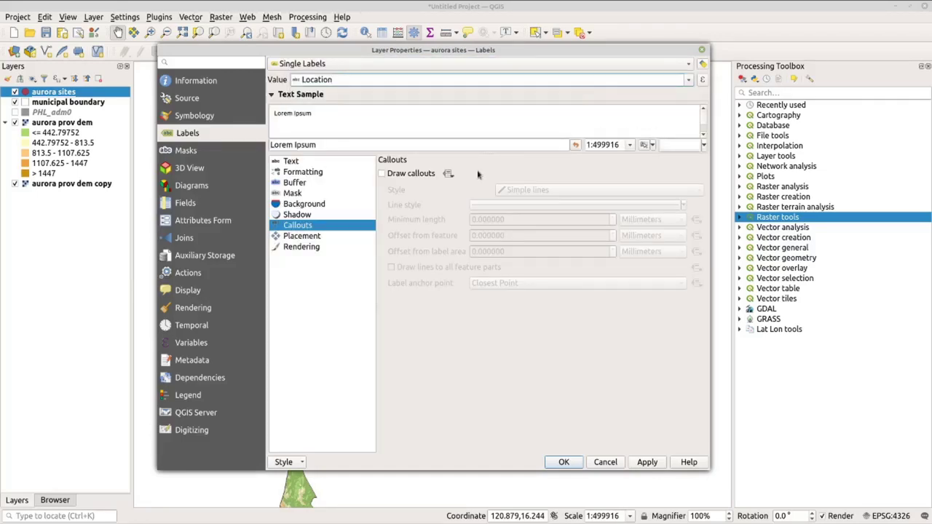
left_click(308, 164)
left_click_drag(485, 227, 394, 224)
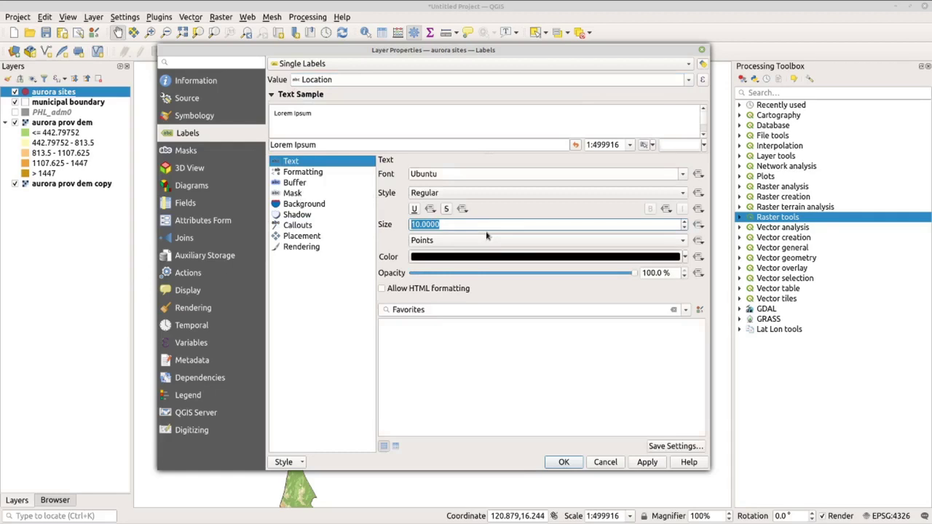
type("12")
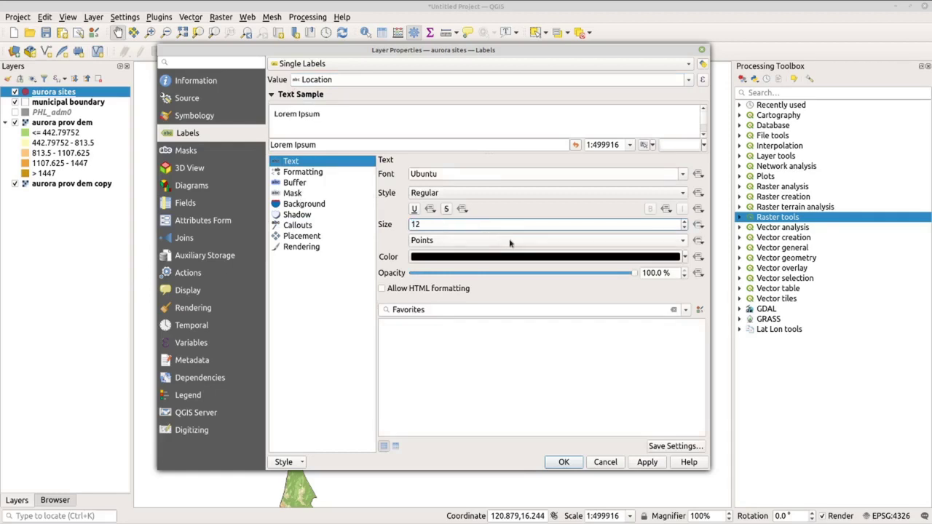
left_click(647, 463)
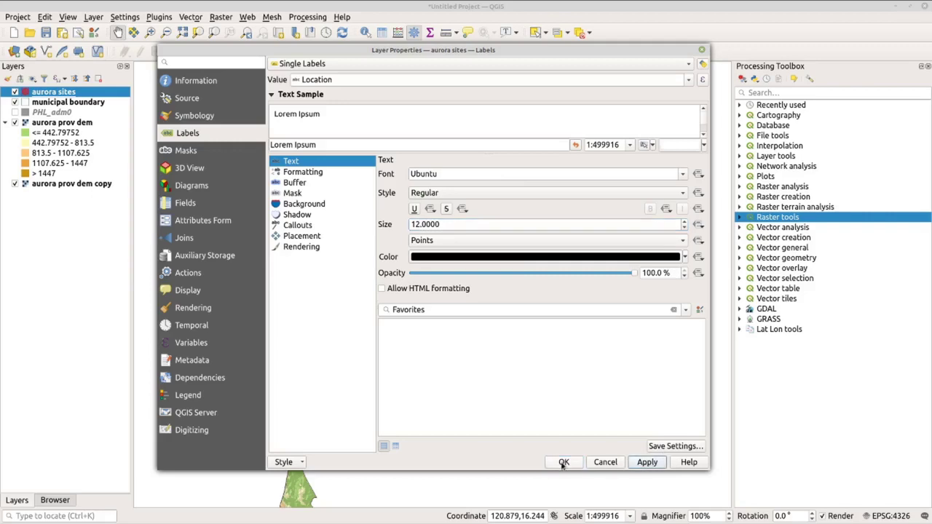
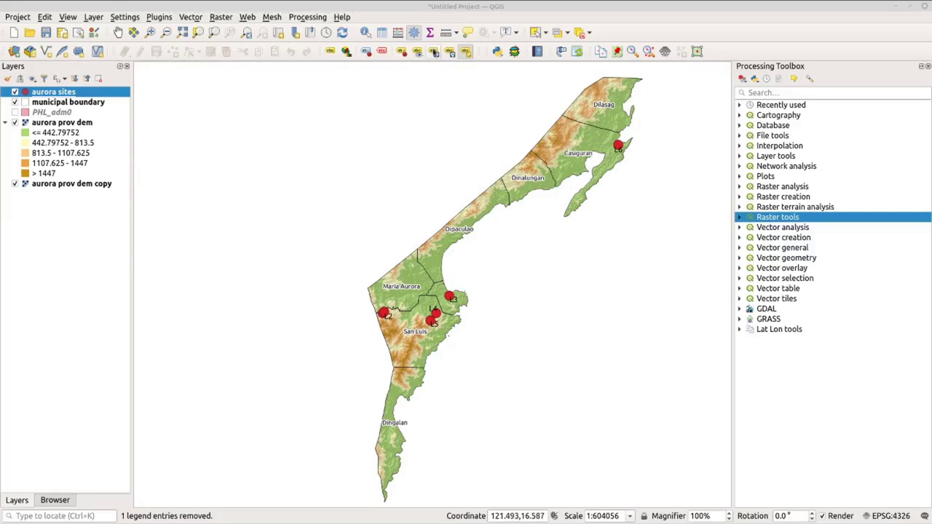
Step: Start moving the L6 site label and choose Location as the primary key for the aurora sites auxiliary storage
left_click(434, 52)
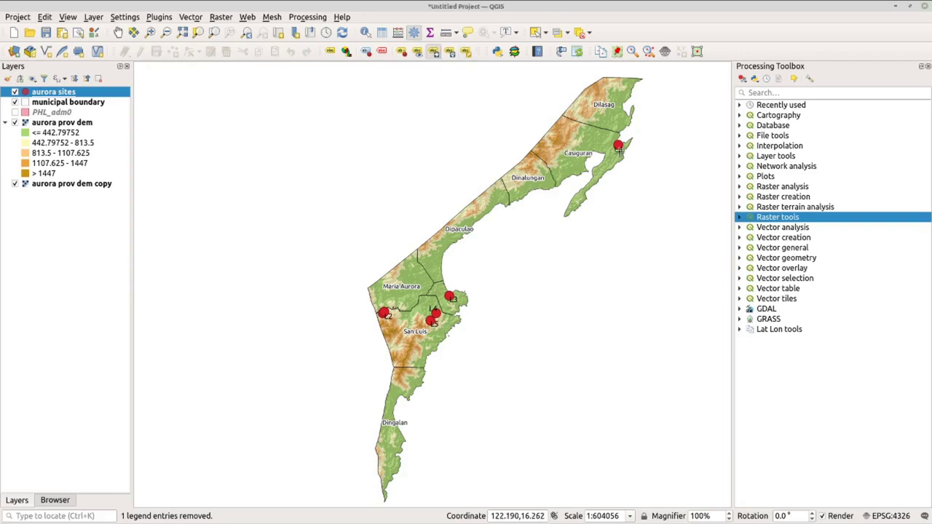
left_click(618, 148)
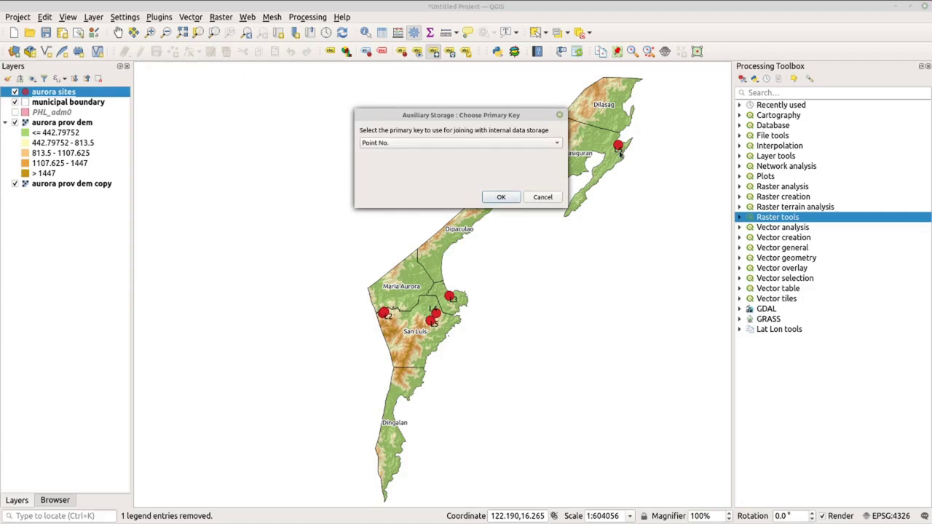
left_click(429, 142)
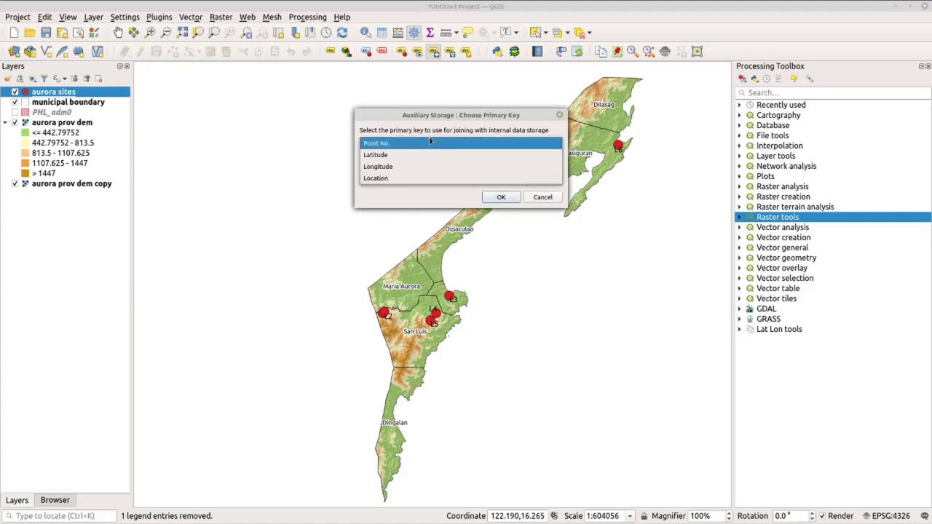
left_click(427, 179)
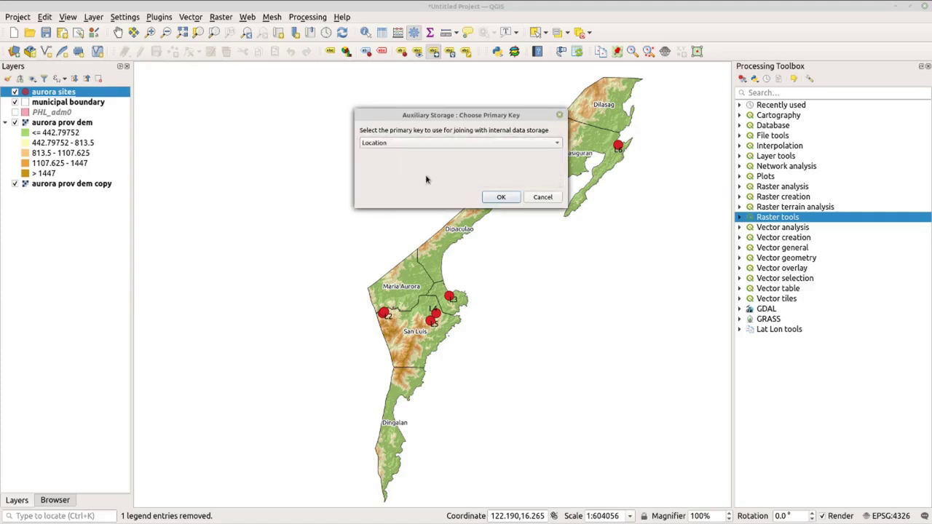
left_click(512, 196)
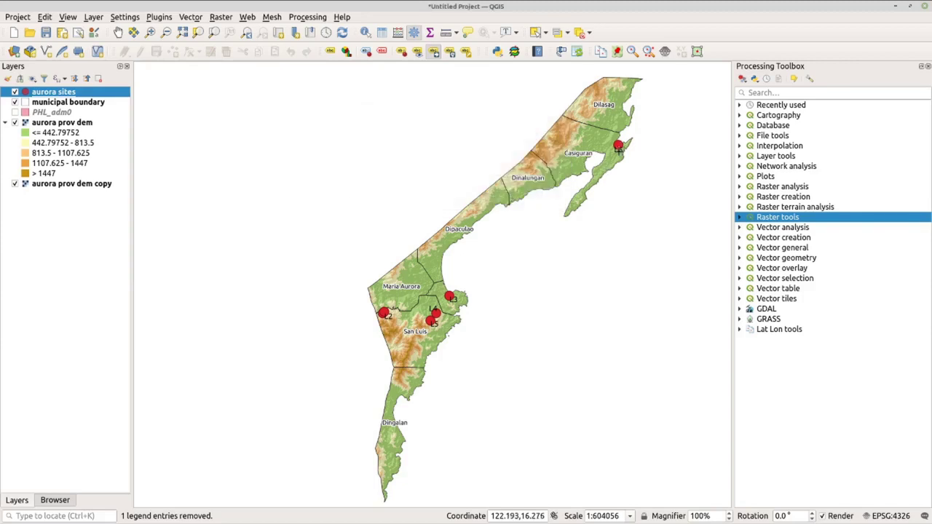
Step: Move the site labels L1 to L6 away from their markers into the blank area beside the province outline
left_click_drag(618, 148, 643, 156)
left_click_drag(453, 298, 493, 298)
left_click_drag(434, 312, 465, 346)
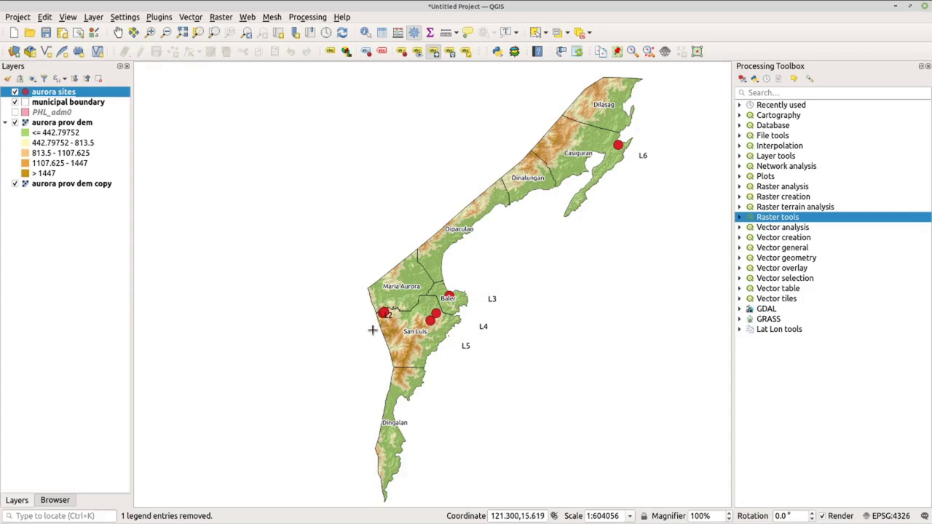
scroll(372, 329, "up", 1)
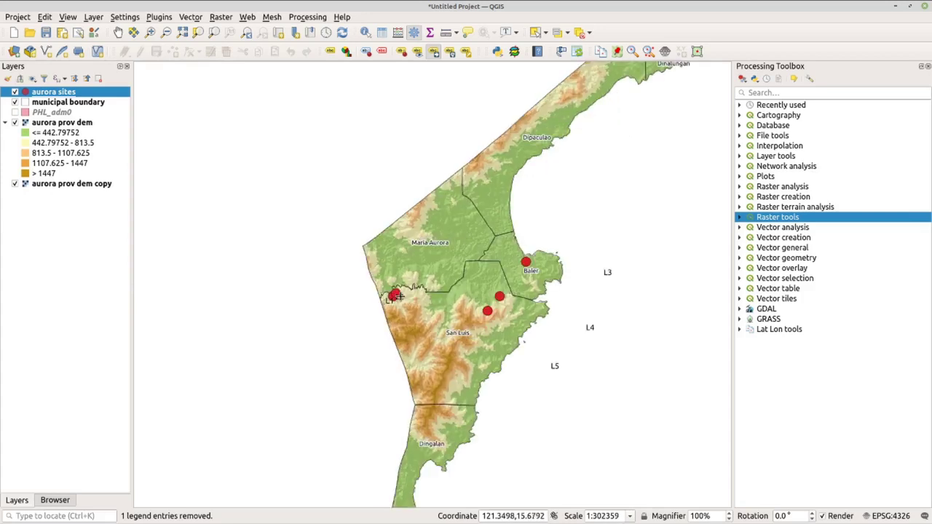
left_click_drag(398, 295, 366, 341)
scroll(497, 295, "down", 1)
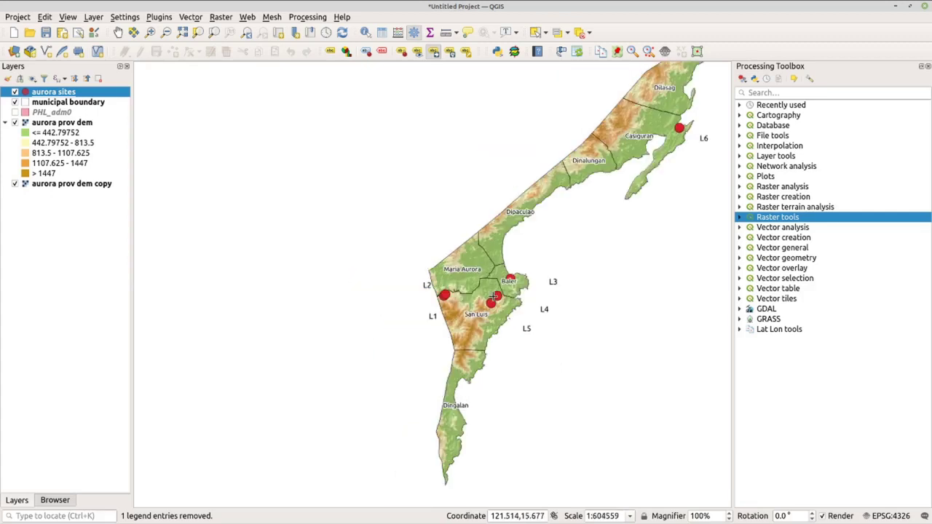
Step: Draw simple-line callouts for the aurora sites labels, with a stroke width of 0.7 mm
left_click(330, 53)
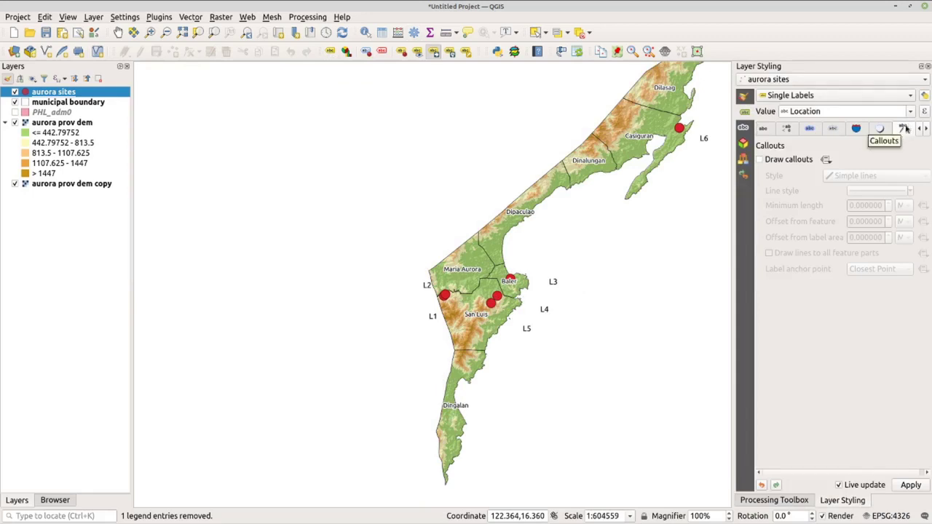
left_click(794, 163)
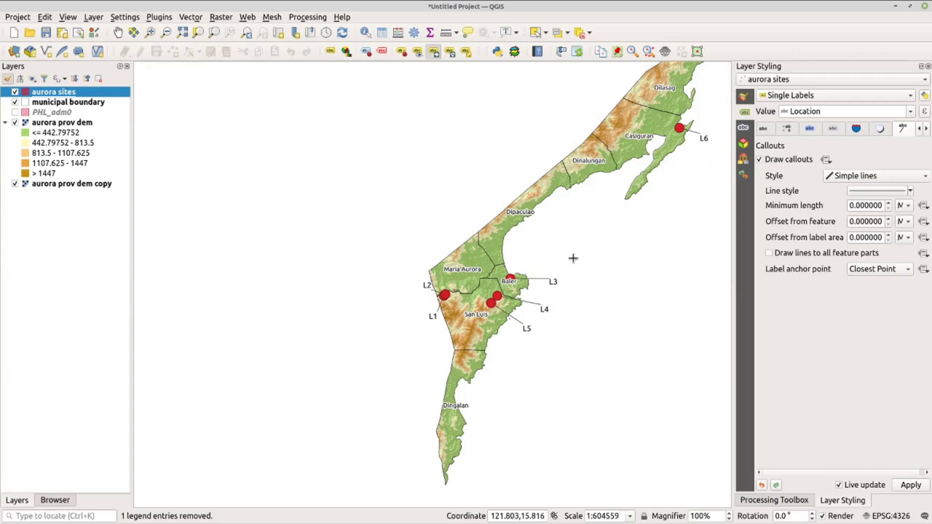
left_click(891, 191)
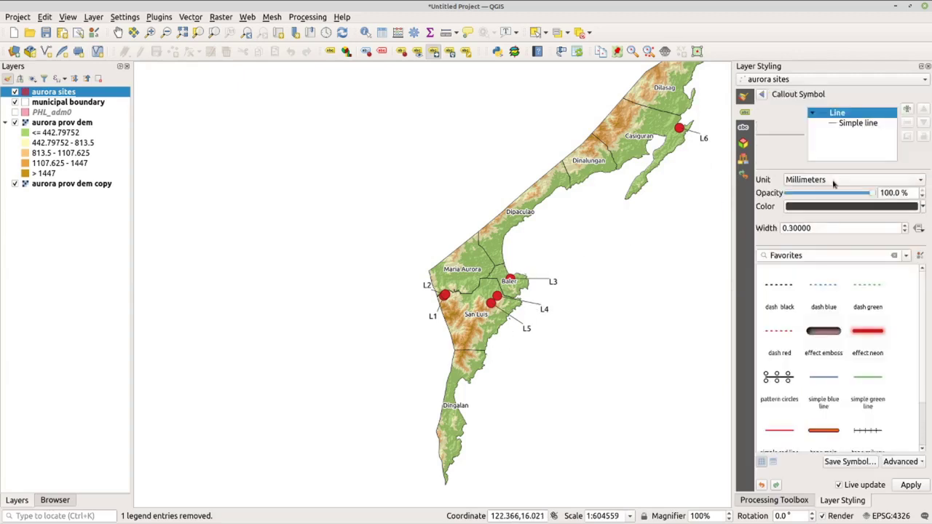
left_click(849, 124)
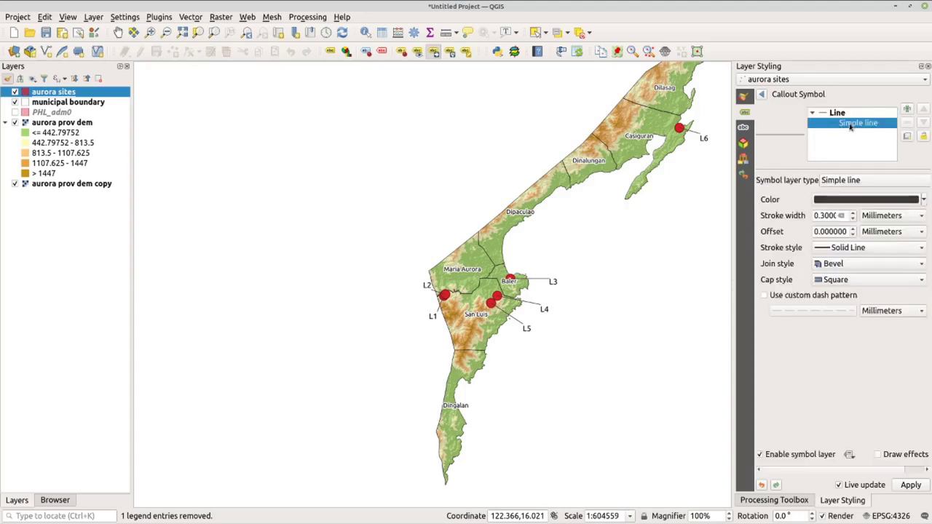
double_click(854, 215)
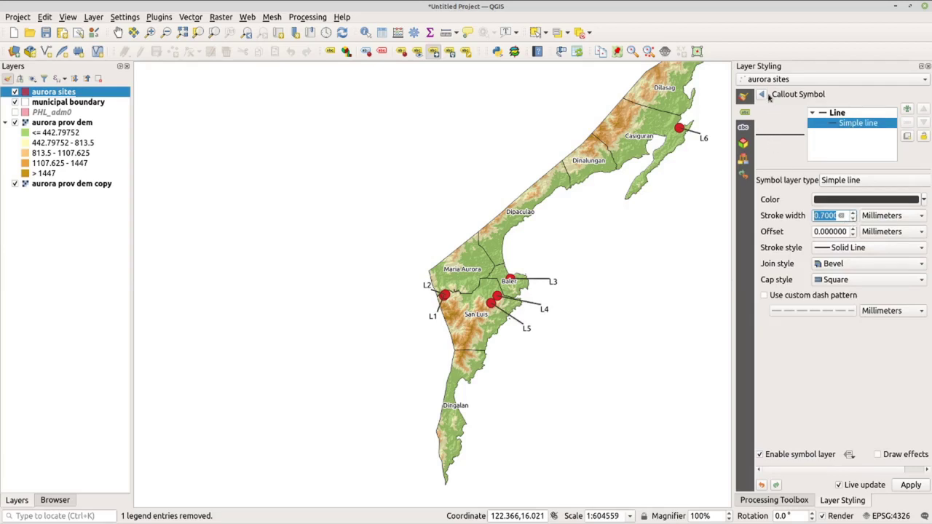
left_click(762, 95)
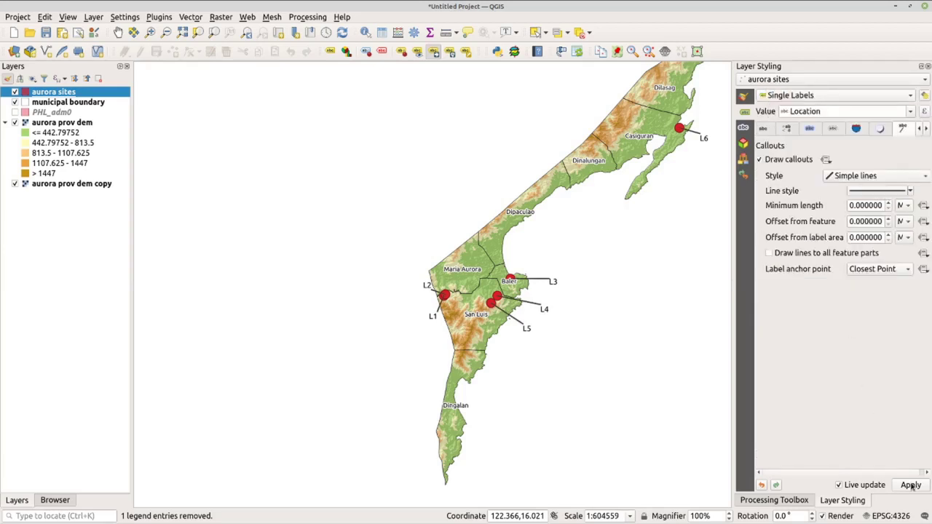
left_click(118, 33)
left_click_drag(606, 164, 519, 202)
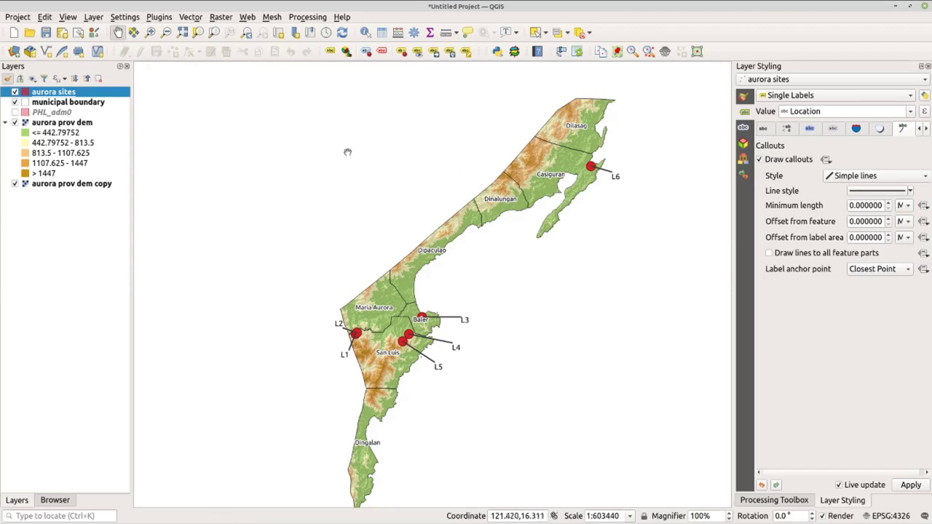
Step: Hide aurora sites, municipal boundary, aurora prov dem and aurora prov dem copy, and show only the PHL_adm0 layer
left_click(15, 92)
left_click(15, 103)
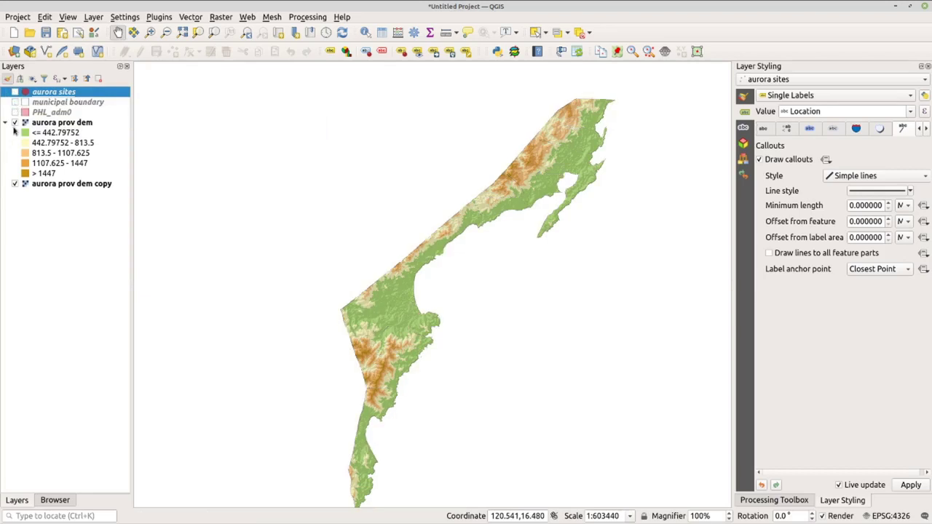
left_click(15, 123)
left_click(15, 184)
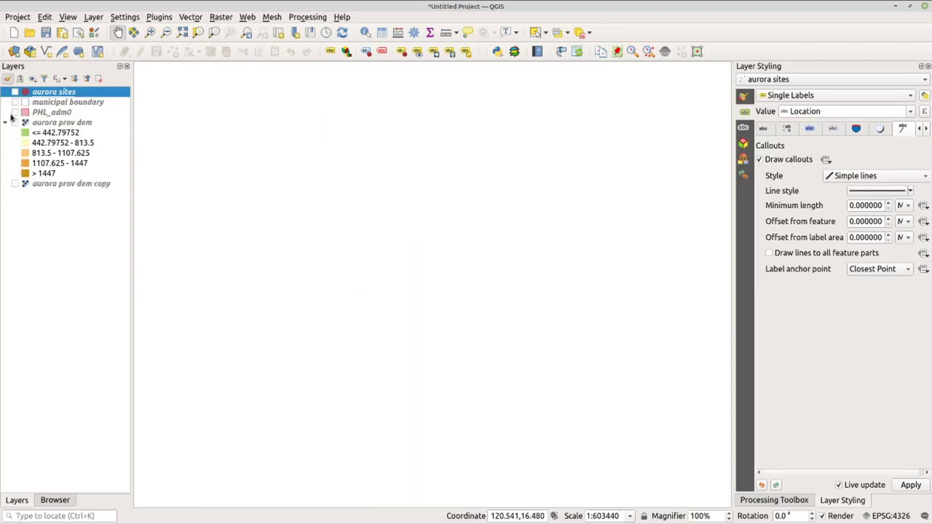
left_click(14, 113)
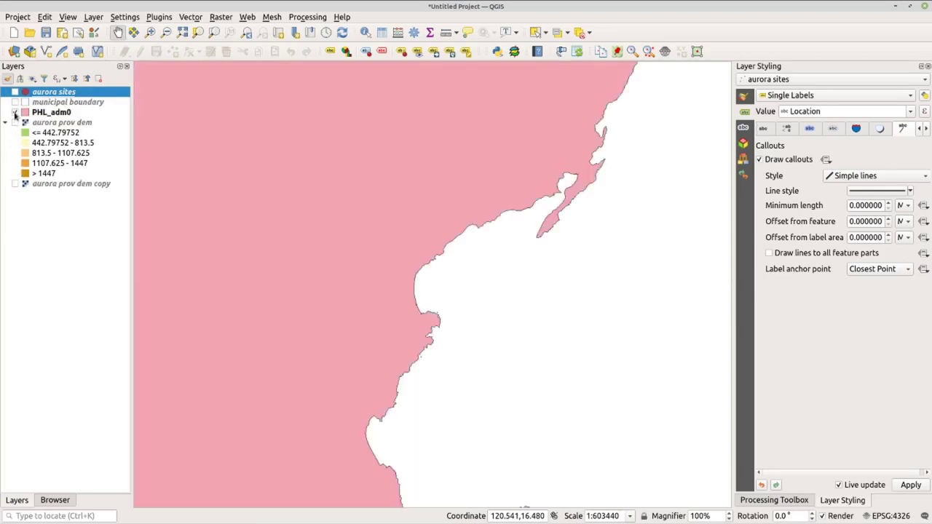
Step: Set the stroke style of the PHL_adm0 layer's simple fill to No Pen
left_click(75, 117)
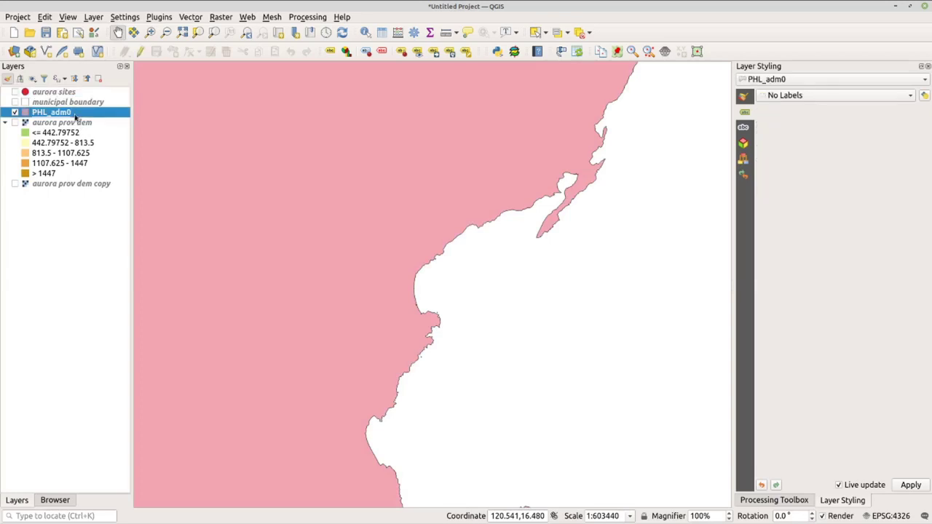
right_click(75, 116)
left_click(85, 121)
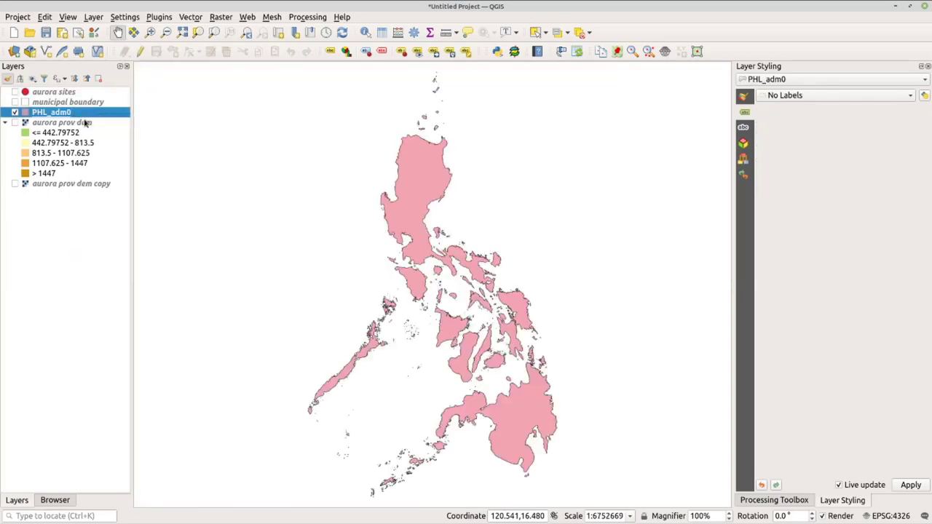
double_click(87, 116)
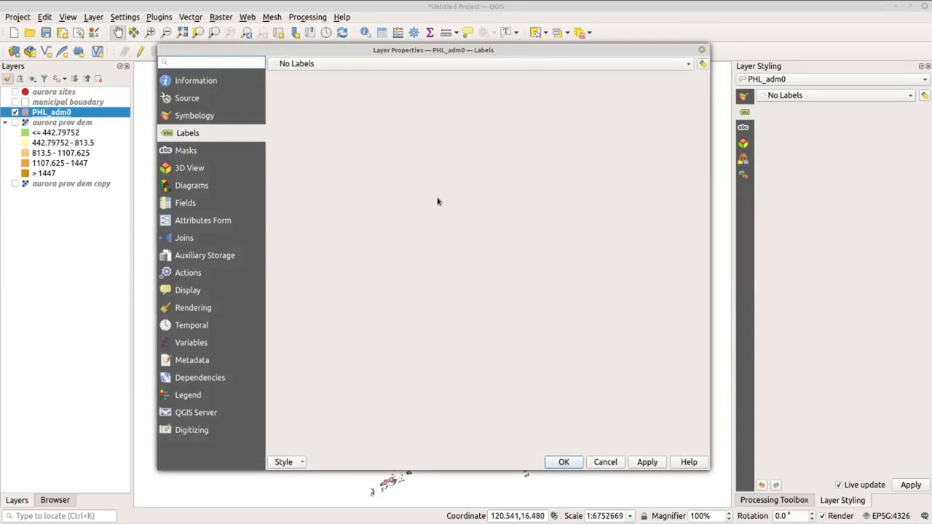
left_click(194, 117)
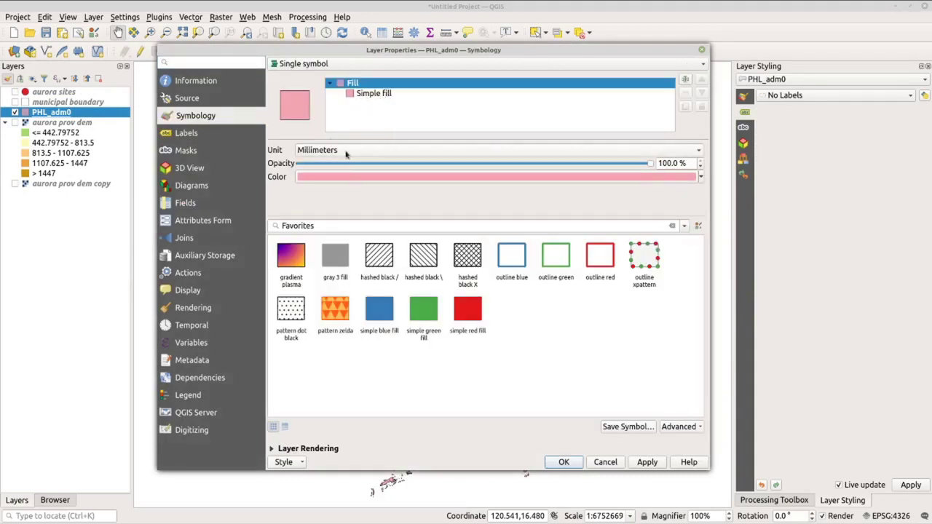
left_click(373, 95)
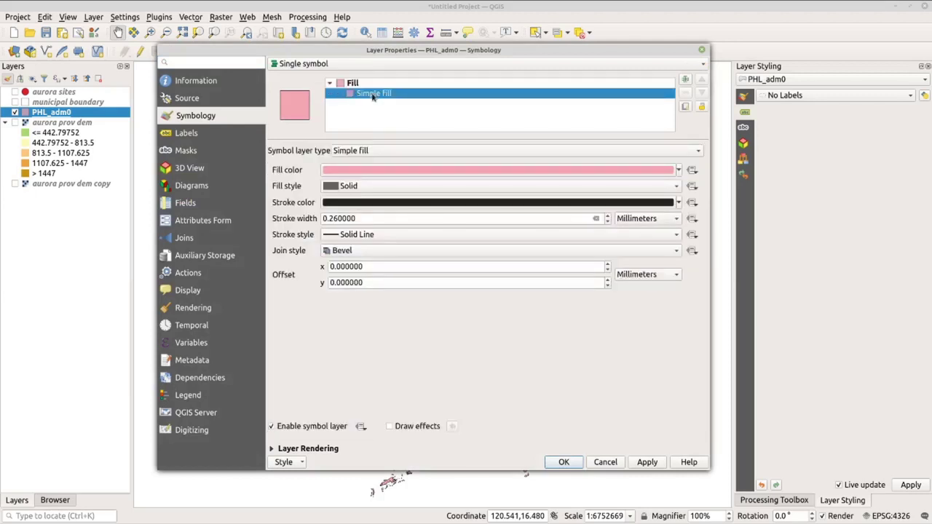
left_click(358, 240)
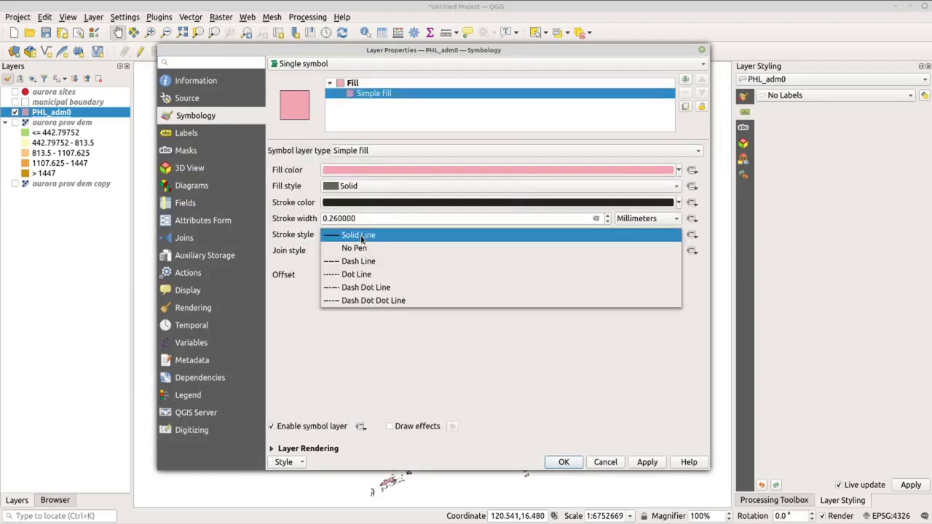
left_click(365, 251)
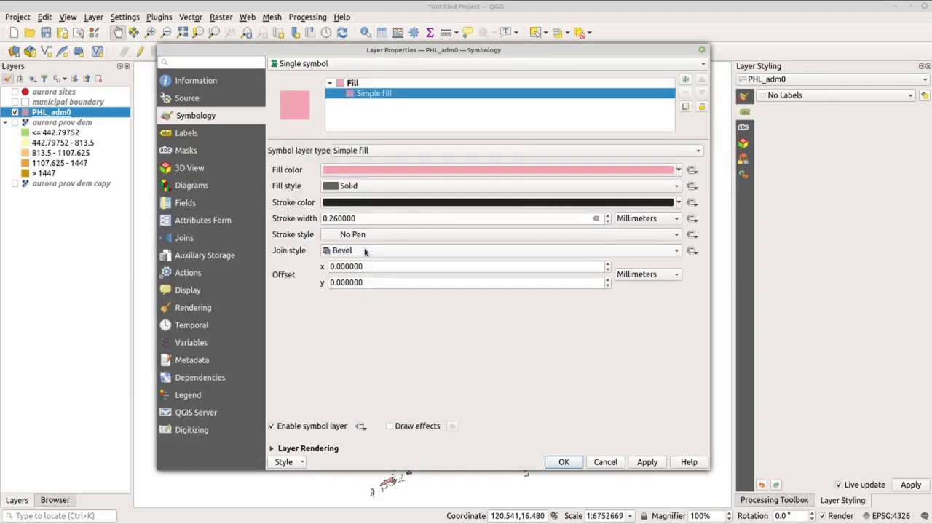
Step: Set the PHL_adm0 fill color to the recent gray #808080 and apply the layer settings
left_click(366, 171)
left_click(374, 122)
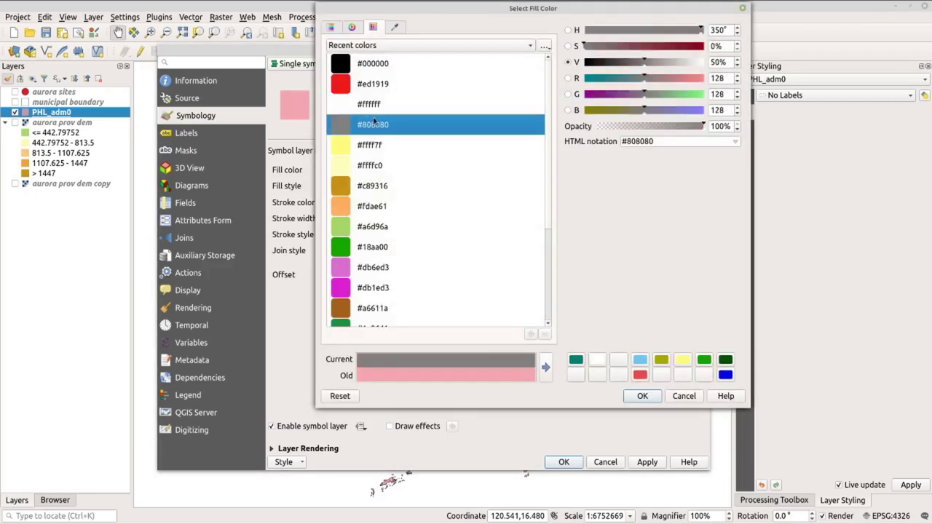
left_click(642, 396)
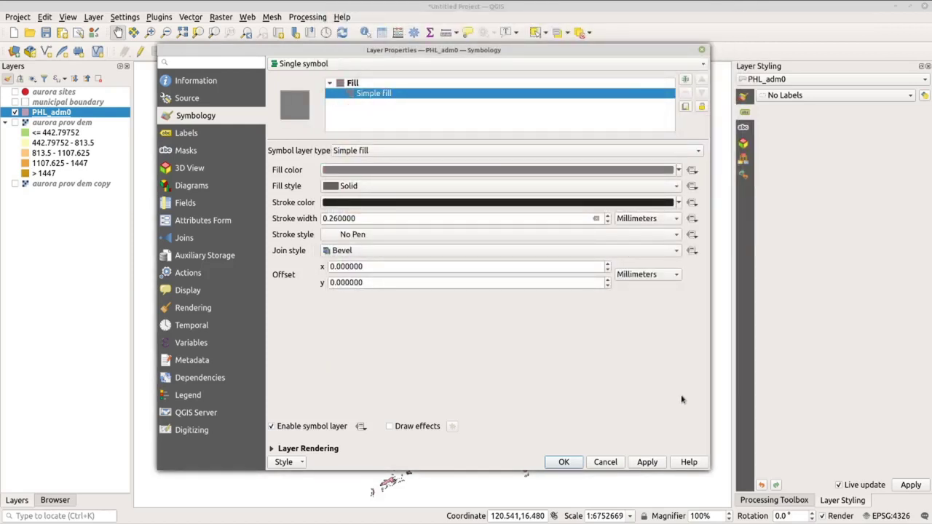
left_click(653, 463)
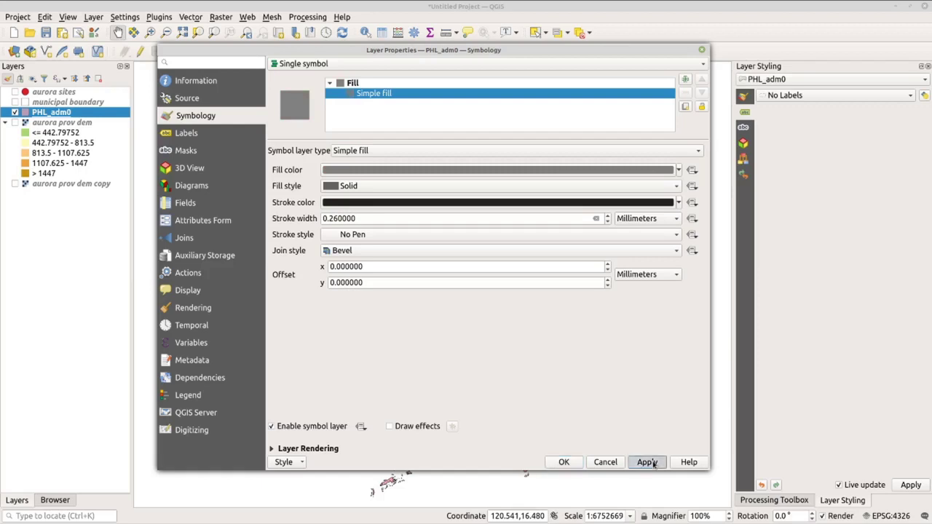
left_click(564, 463)
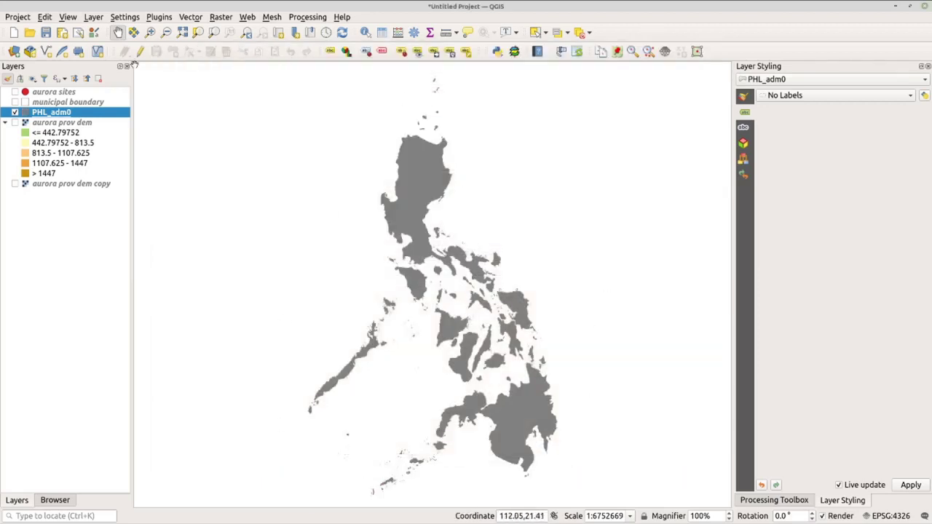
Step: Show aurora sites, municipal boundary, aurora prov dem and aurora prov dem copy again, and hide PHL_adm0
left_click(15, 102)
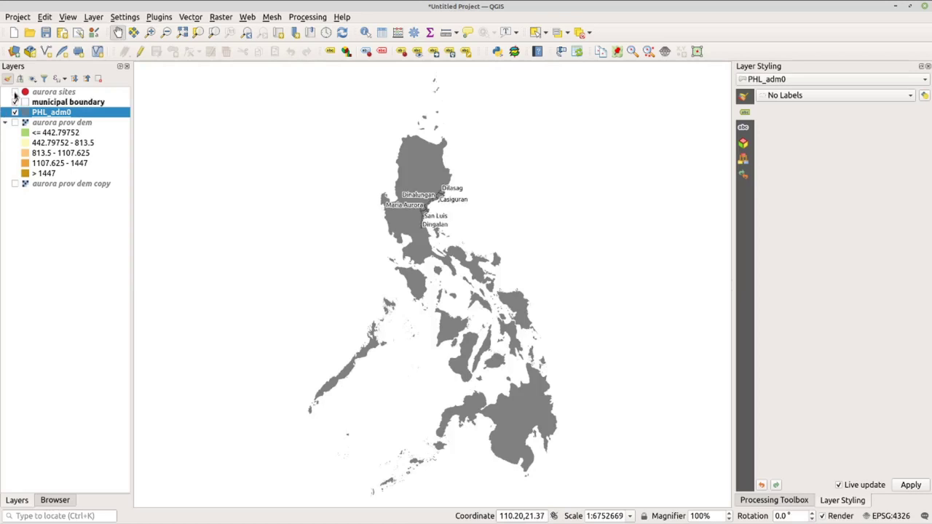
left_click(15, 91)
left_click(51, 91)
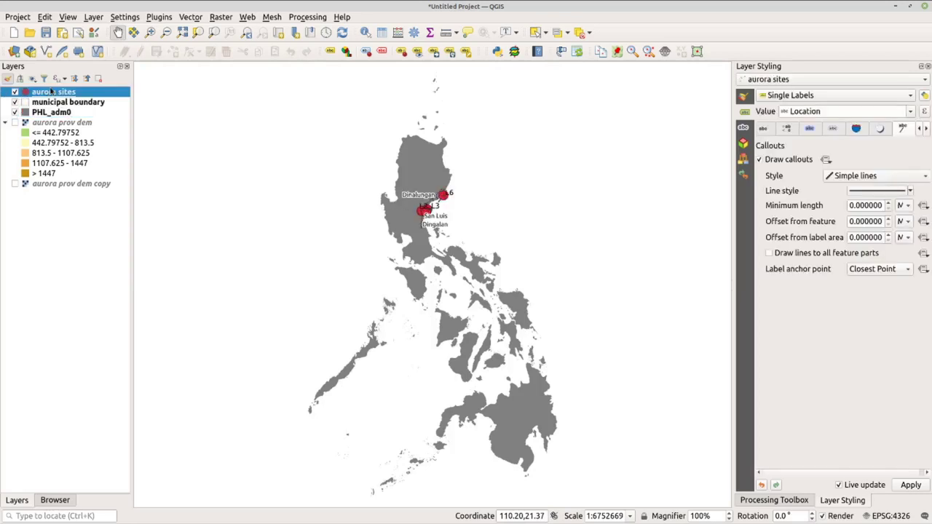
right_click(52, 92)
left_click(72, 92)
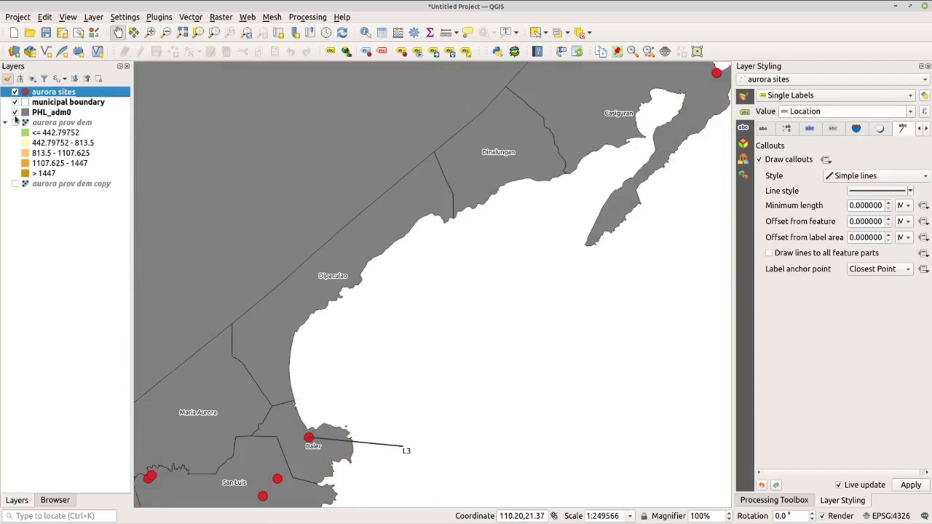
left_click(15, 112)
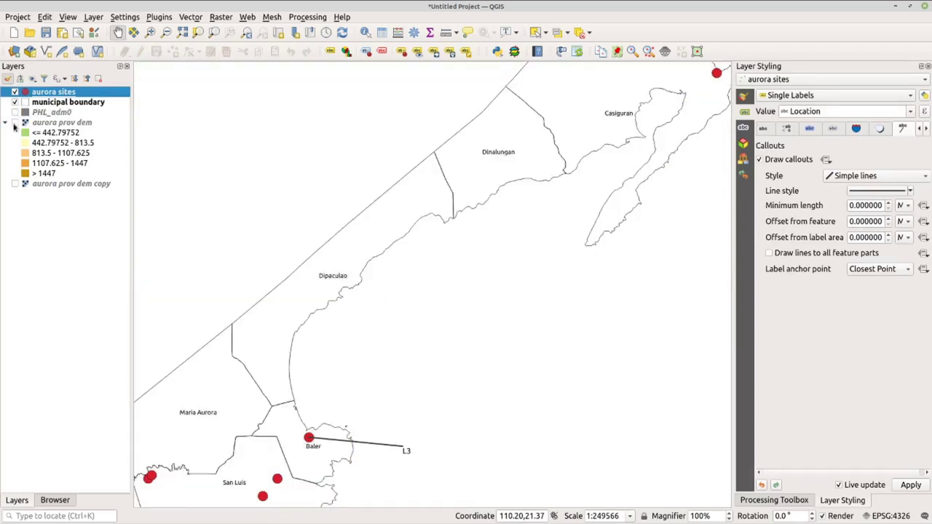
left_click(15, 122)
left_click(15, 183)
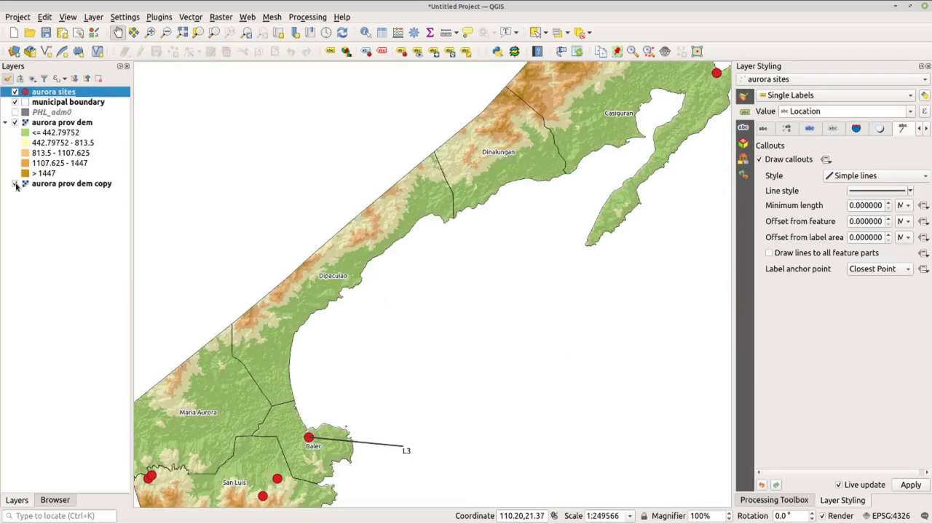
scroll(486, 207, "down", 1)
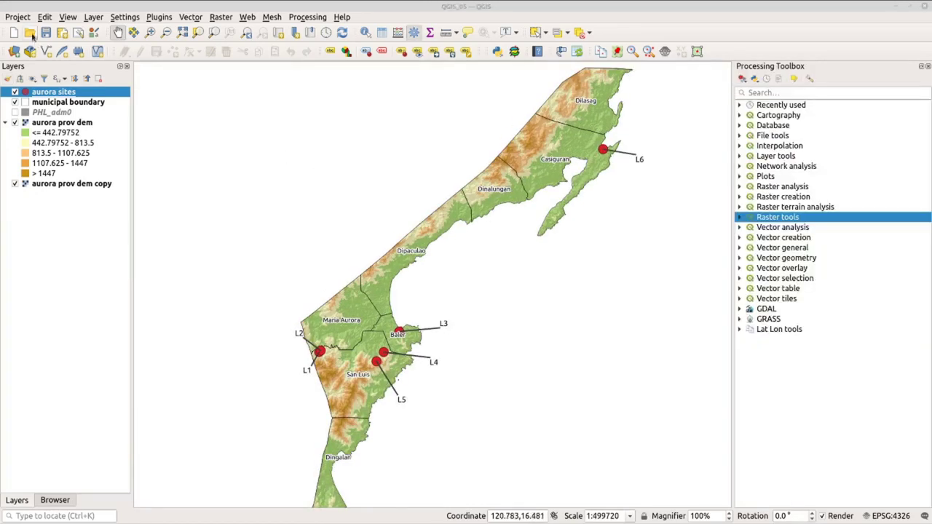
Step: Create a new print layout titled "my first map"
left_click(17, 17)
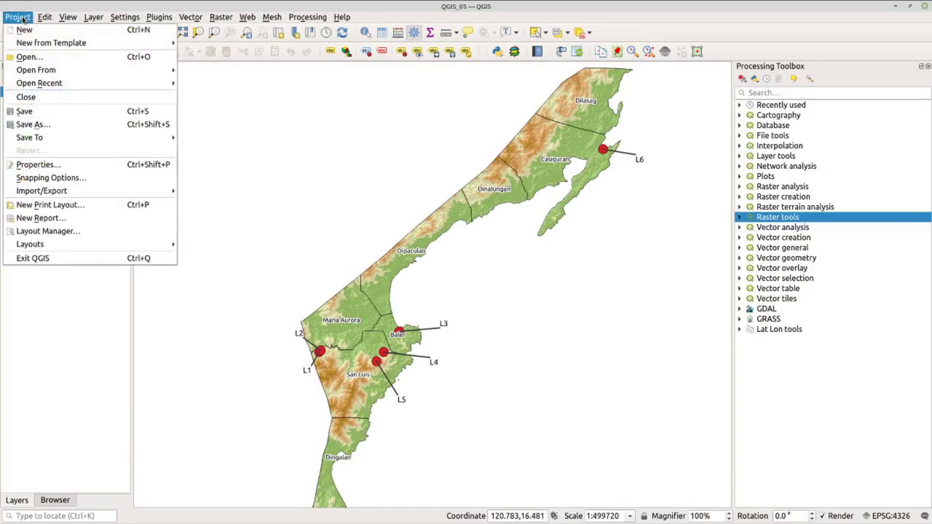
left_click(108, 206)
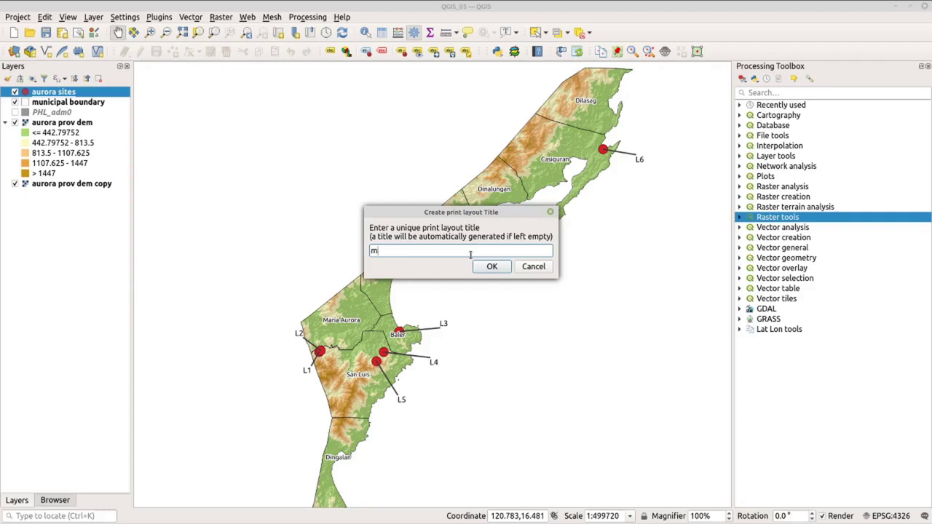
type("my first map")
left_click(491, 266)
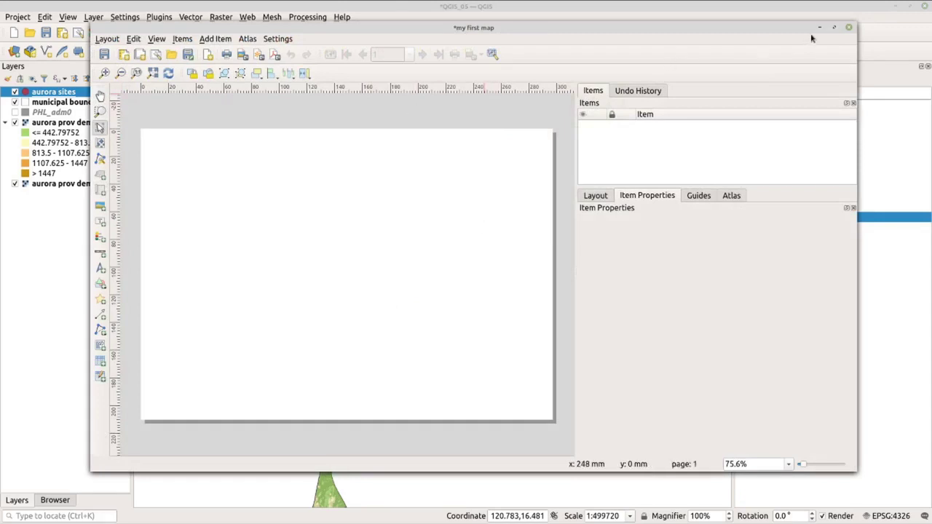
Step: Open the page properties of the blank layout page to check its size and orientation, keeping the layout window unmaximized
left_click(834, 28)
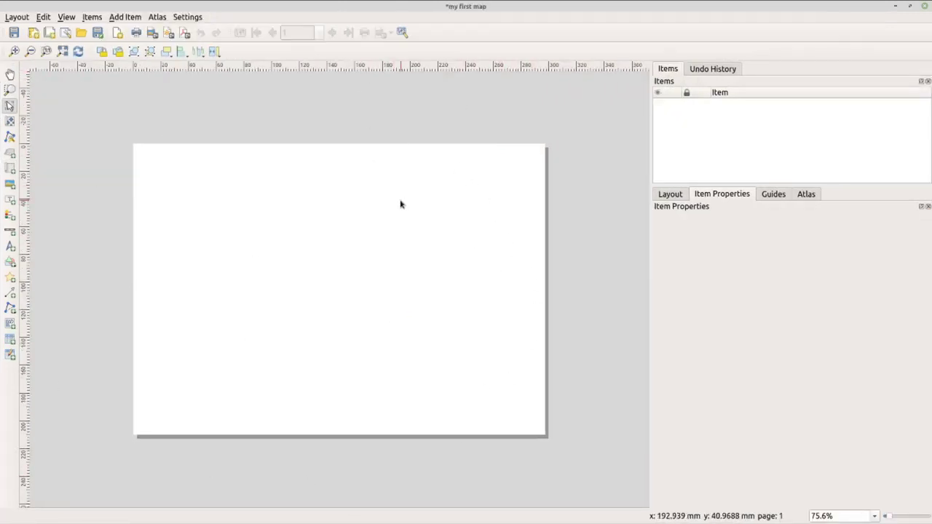
right_click(504, 405)
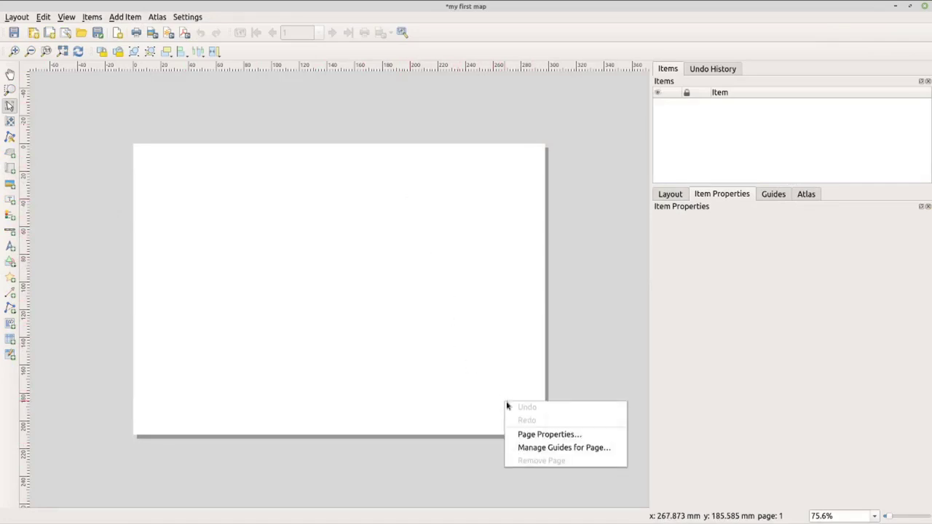
left_click(550, 434)
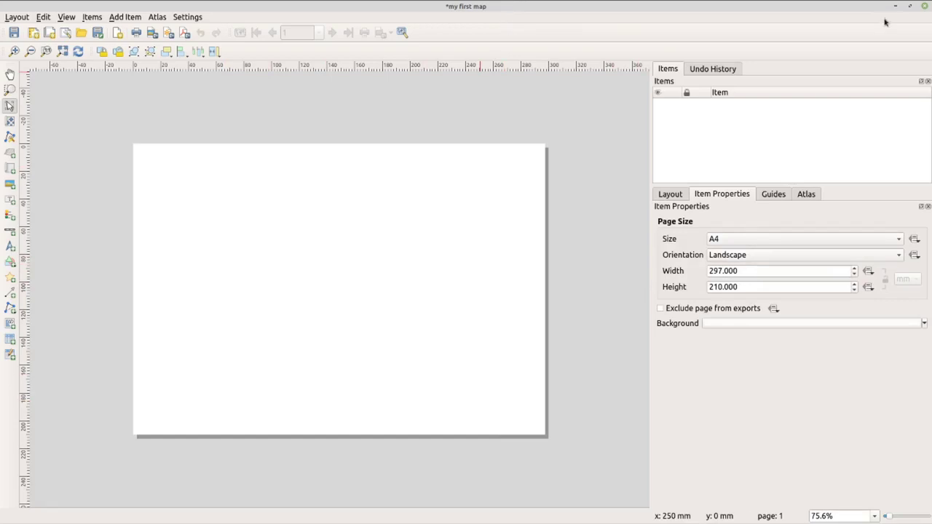
left_click(909, 6)
mouse_move(573, 29)
left_mouse_down()
mouse_move(533, 390)
mouse_move(562, 34)
left_mouse_up()
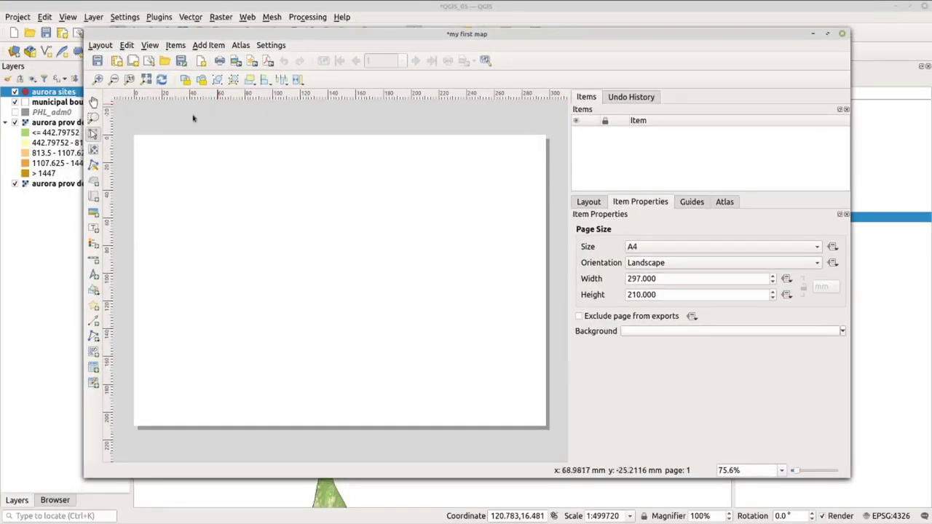
Step: Add a map of the Aurora layers to the layout and stretch it to cover the whole page
left_click(93, 197)
left_click_drag(139, 139, 544, 422)
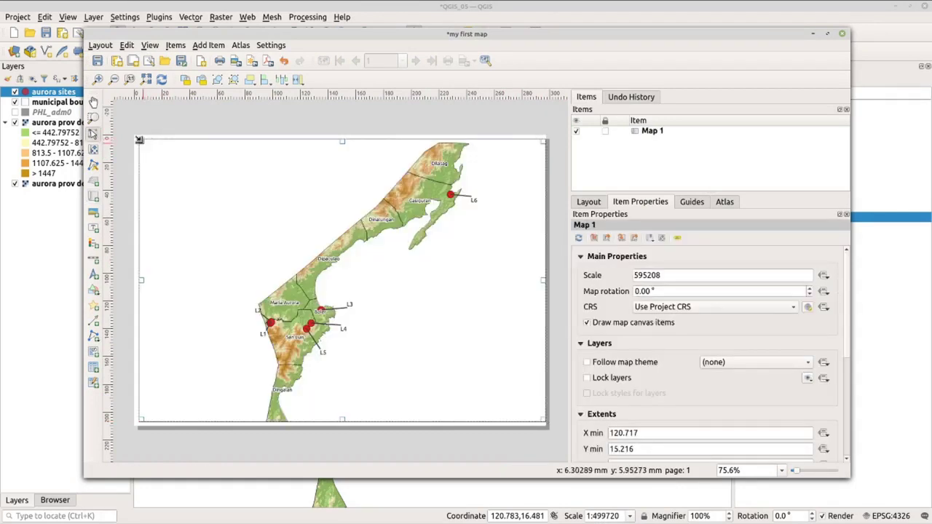
left_click_drag(138, 138, 135, 137)
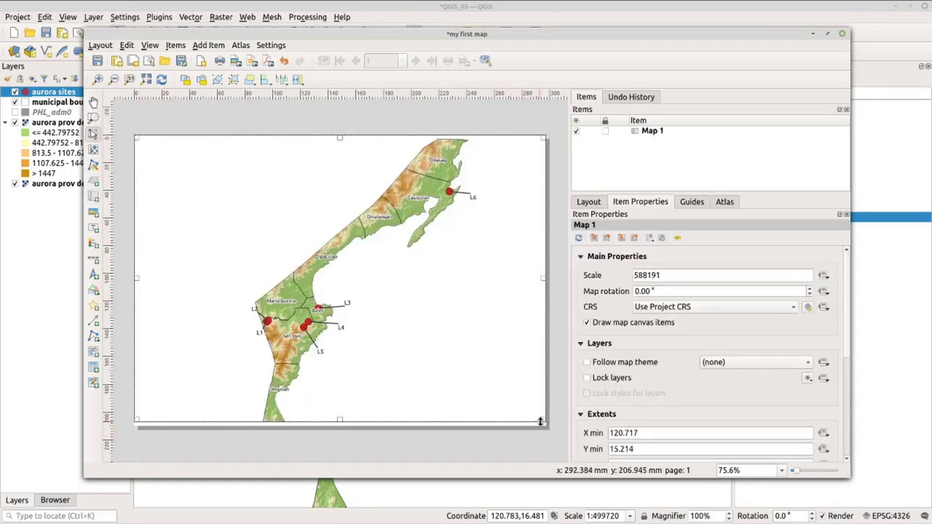
left_click_drag(538, 419, 538, 424)
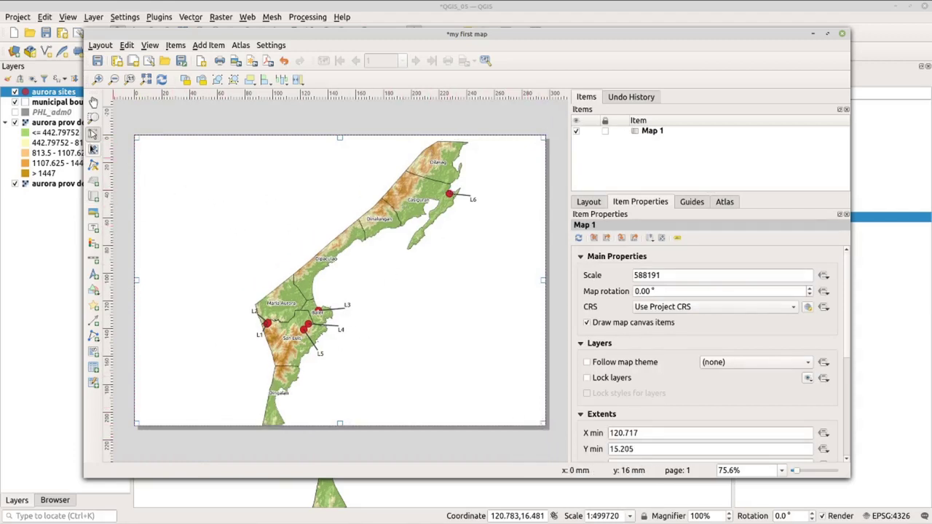
Step: Zoom out and shift the map's content to a scale of about 1:715908 so the whole province fits on the page
left_click(93, 150)
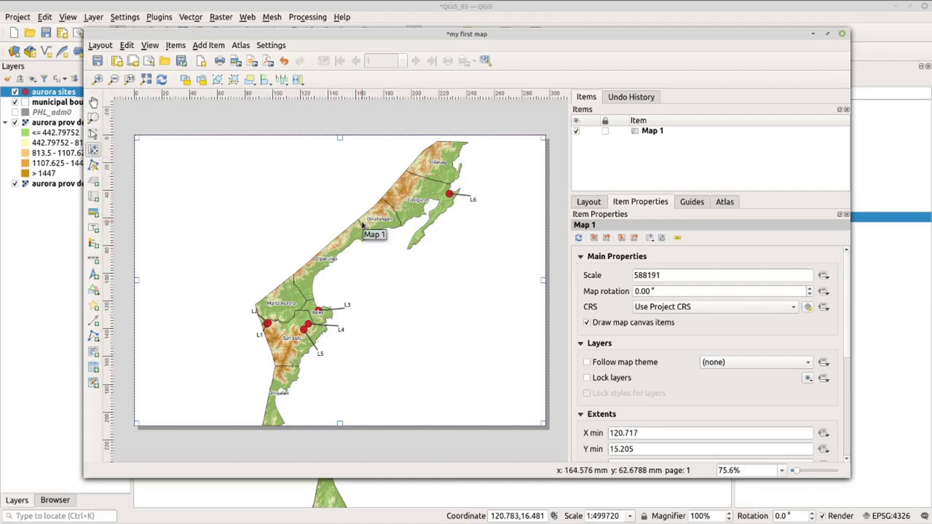
scroll(367, 218, "down", 1)
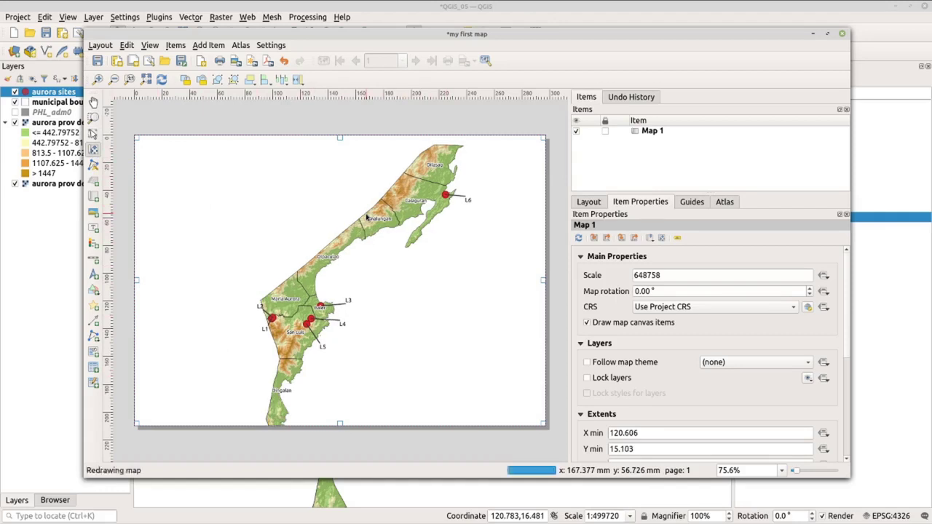
scroll(367, 216, "down", 1)
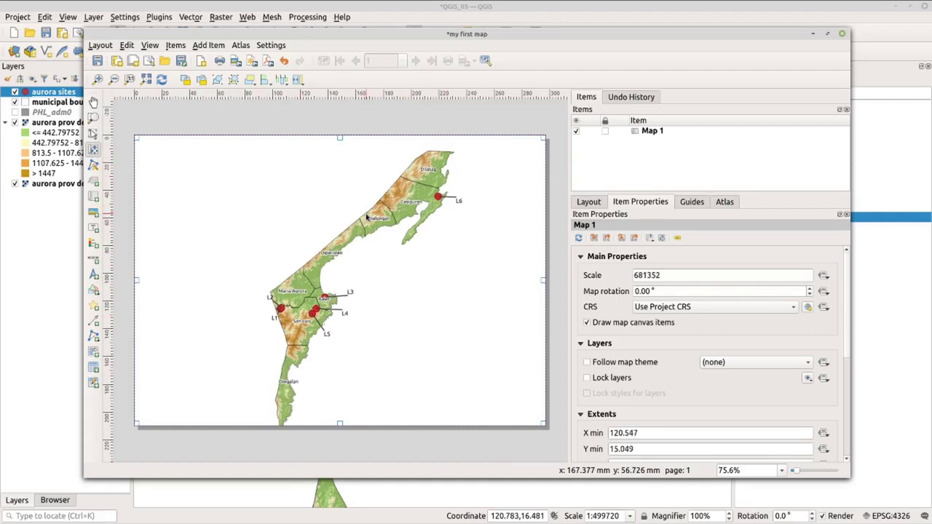
scroll(367, 217, "down", 1)
left_click_drag(367, 217, 347, 219)
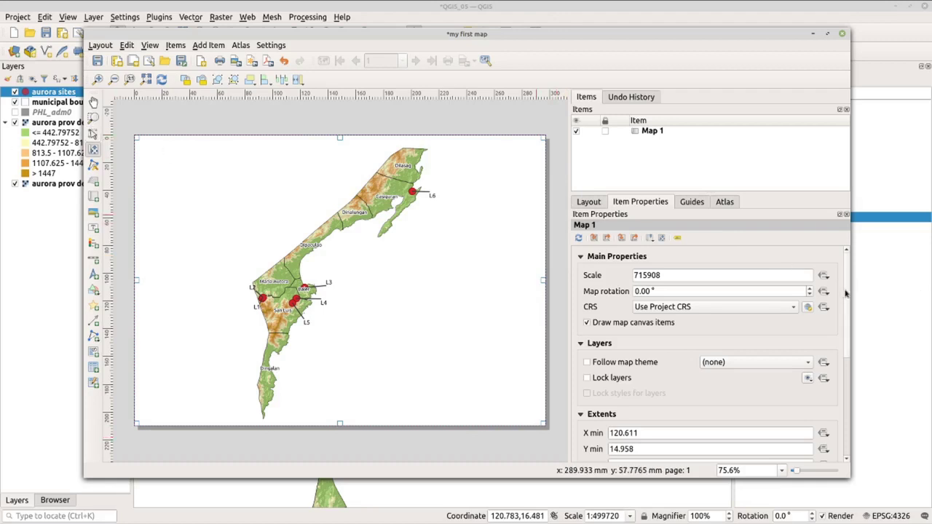
Step: Enable the frame on Map 1, and lock its layers and layer styles
scroll(839, 432, "down", 5)
left_click(610, 385)
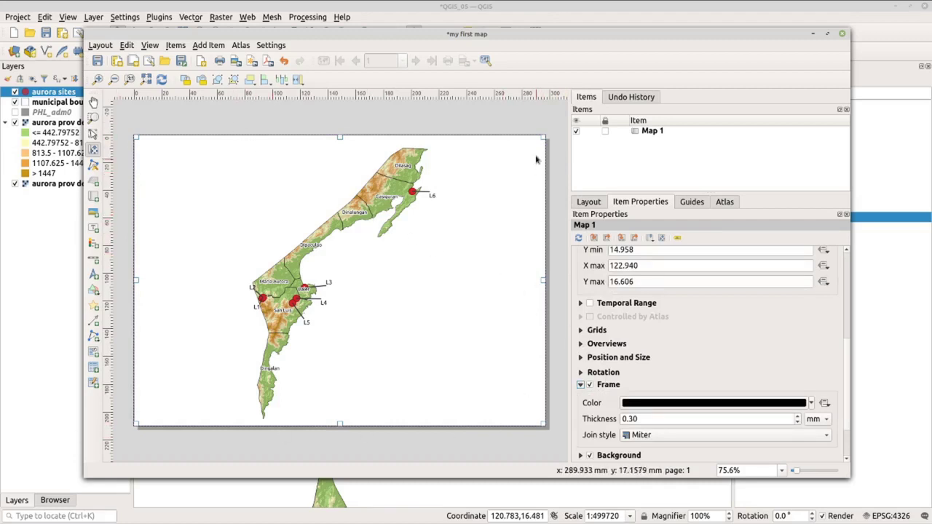
left_click(96, 198)
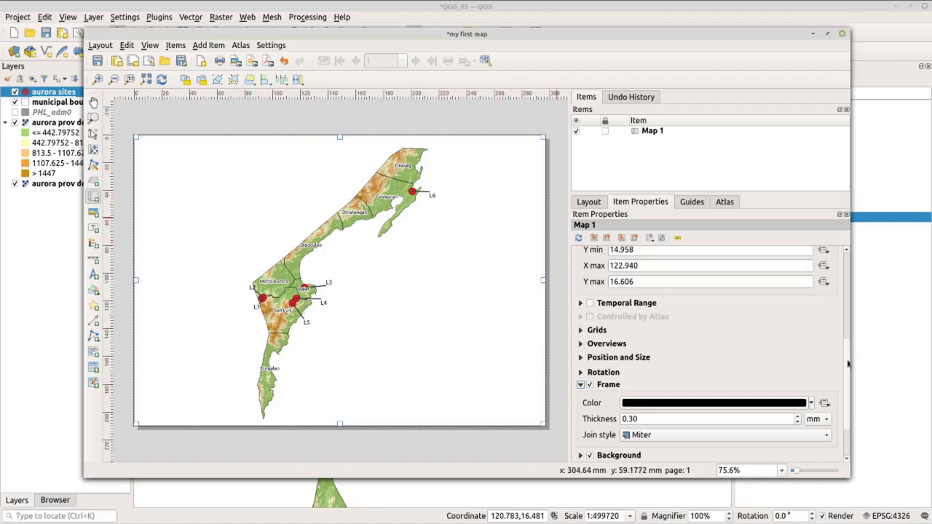
left_click_drag(848, 363, 850, 279)
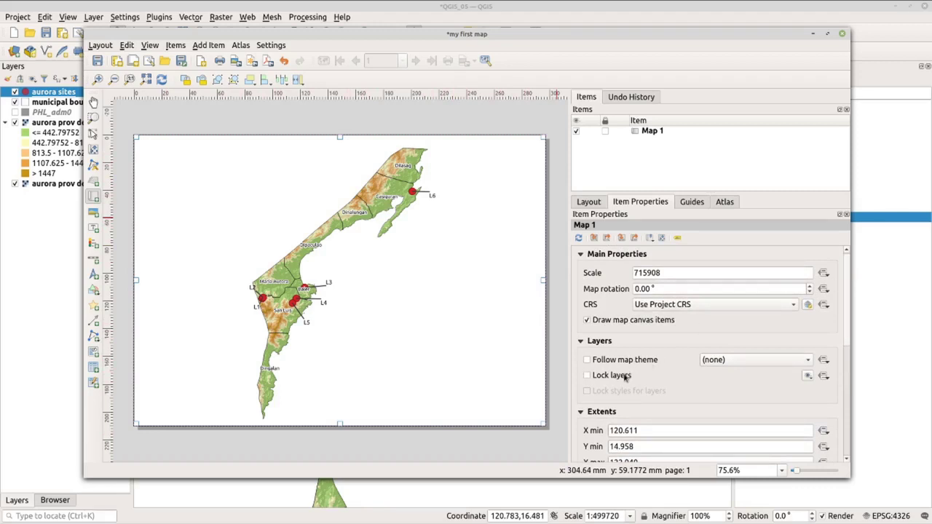
left_click(93, 133)
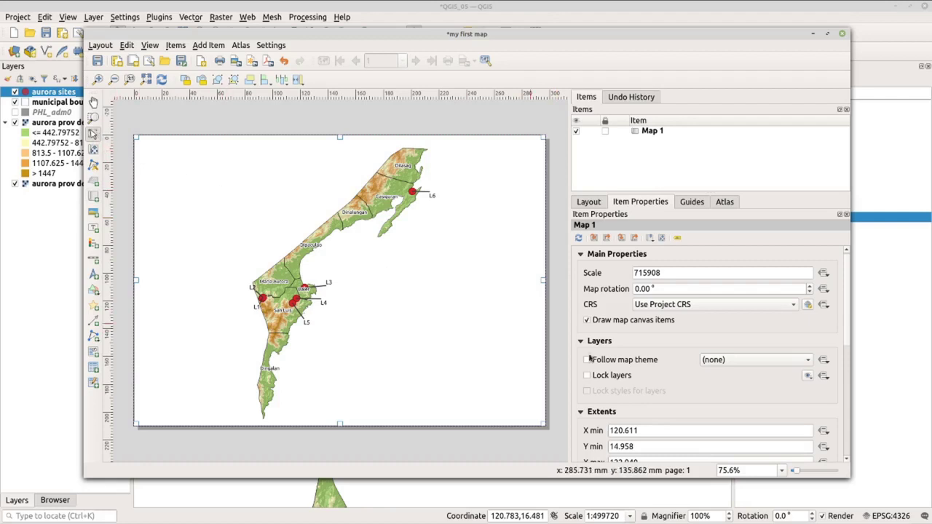
left_click(629, 377)
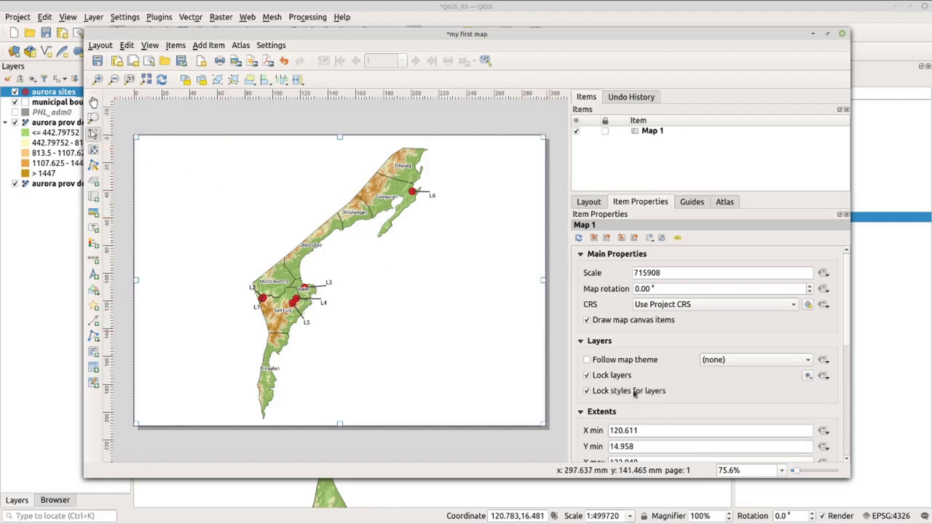
Step: In the main QGIS window, hide aurora sites, municipal boundary, aurora prov dem and aurora prov dem copy, and show PHL_adm0
left_click(40, 277)
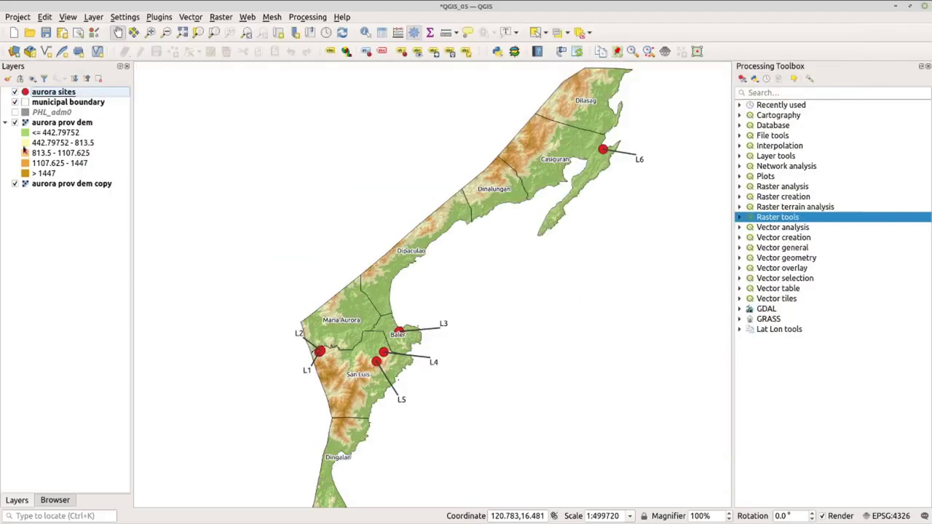
left_click(15, 92)
left_click(15, 102)
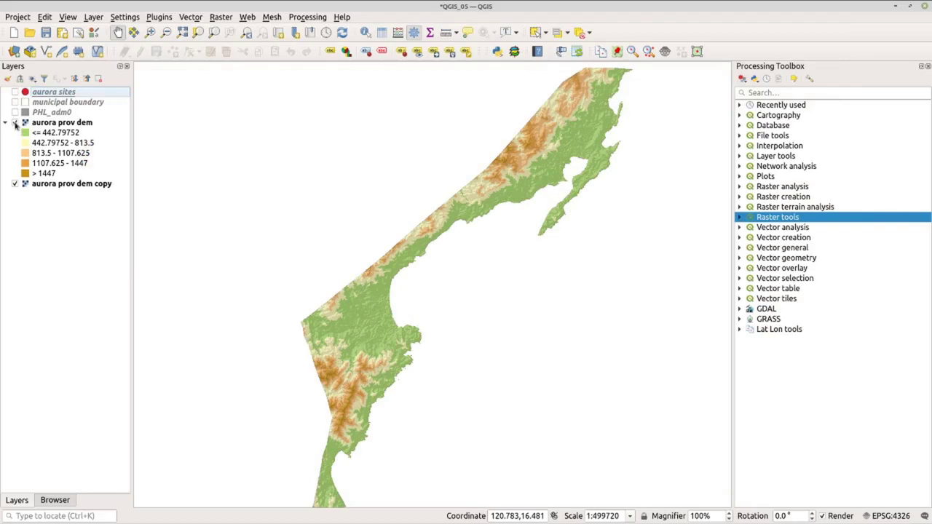
left_click(15, 122)
left_click(14, 185)
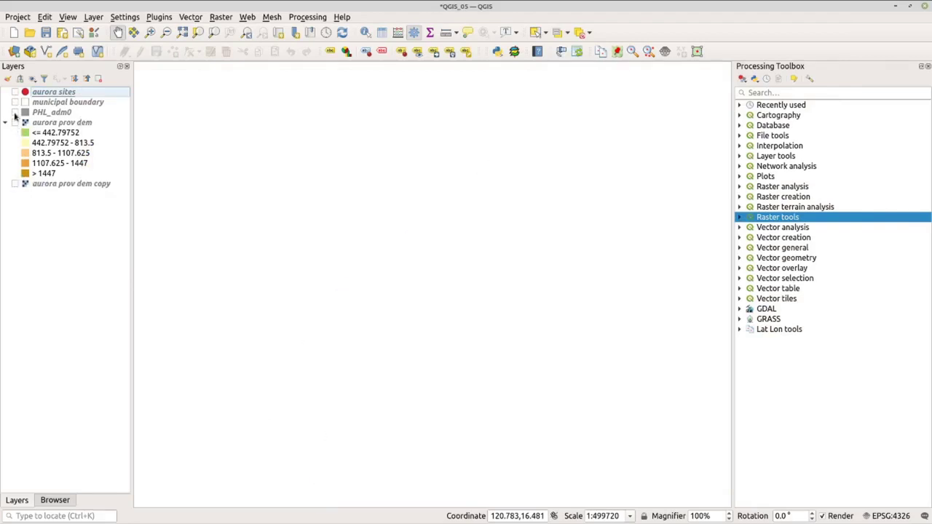
left_click(15, 113)
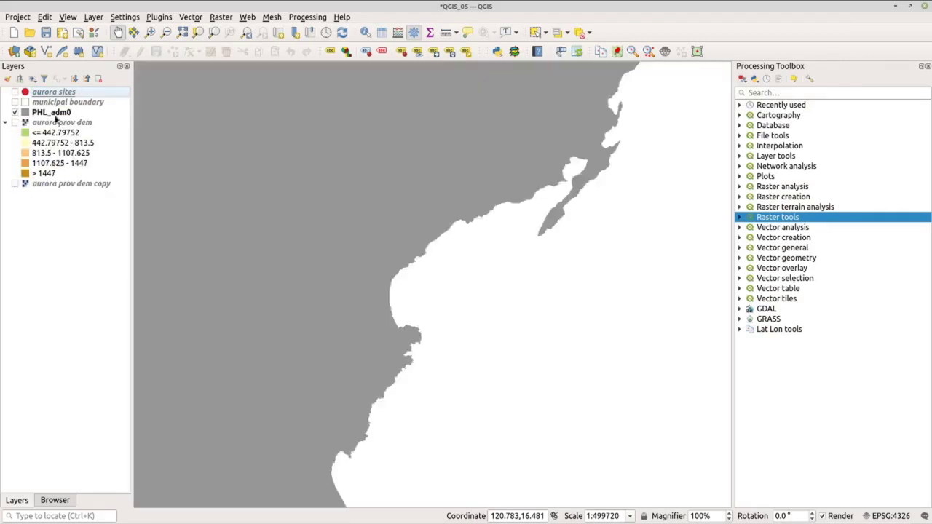
Step: Zoom the map canvas to the full extent of the PHL_adm0 layer
left_click(61, 115)
right_click(61, 115)
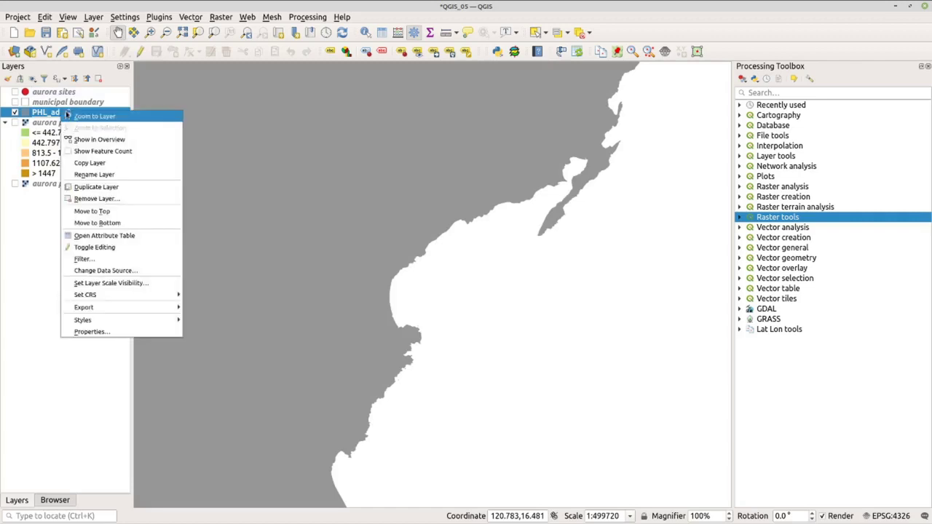
left_click(74, 121)
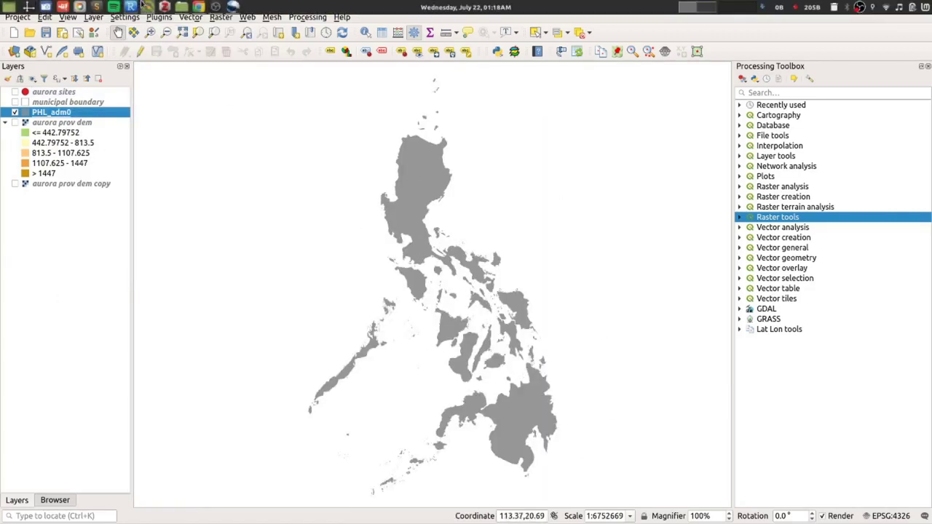
Step: Return to the "my first map" layout and add a small Philippines inset map flush with the page's upper-left corner
mouse_move(148, 6)
left_click(218, 64)
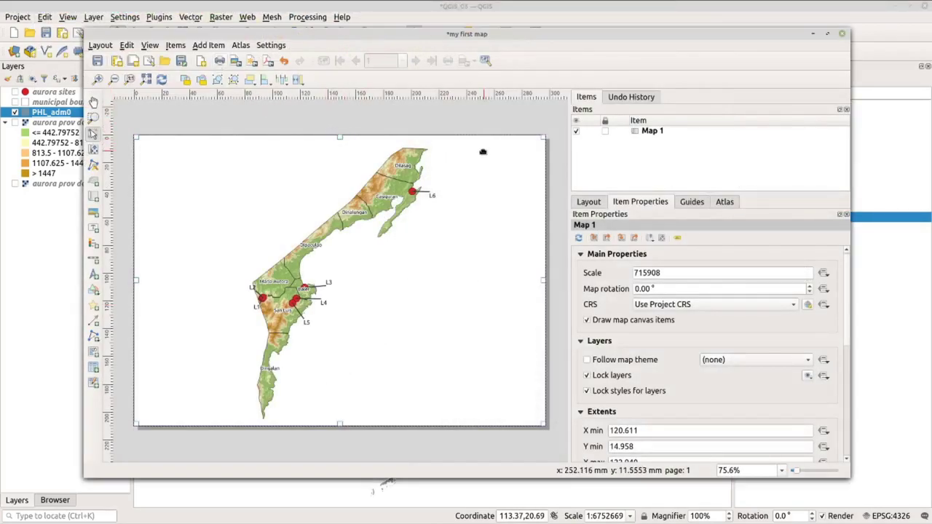
left_click(94, 196)
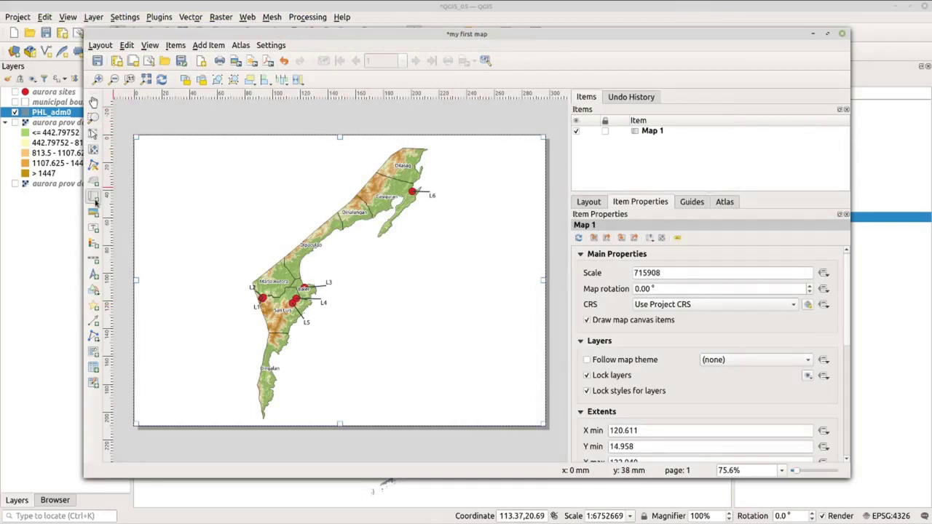
left_click_drag(139, 140, 231, 254)
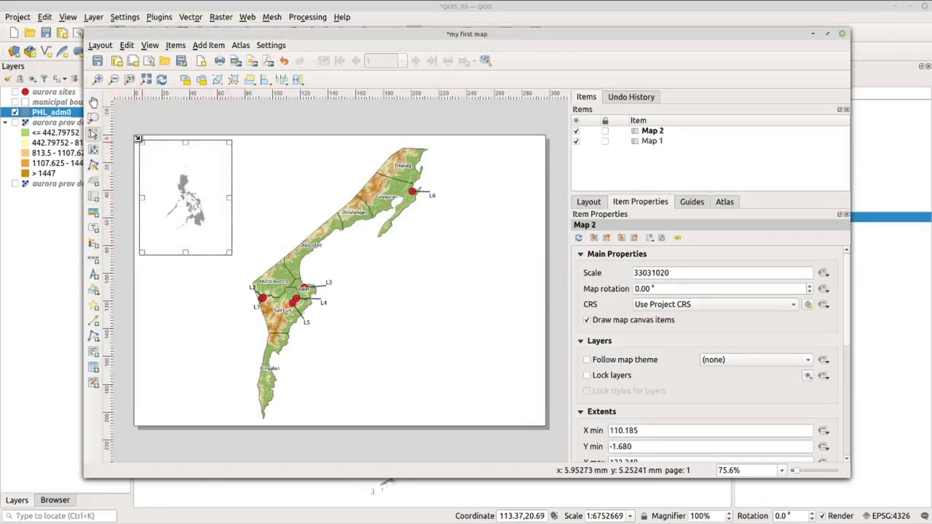
left_click_drag(137, 137, 134, 135)
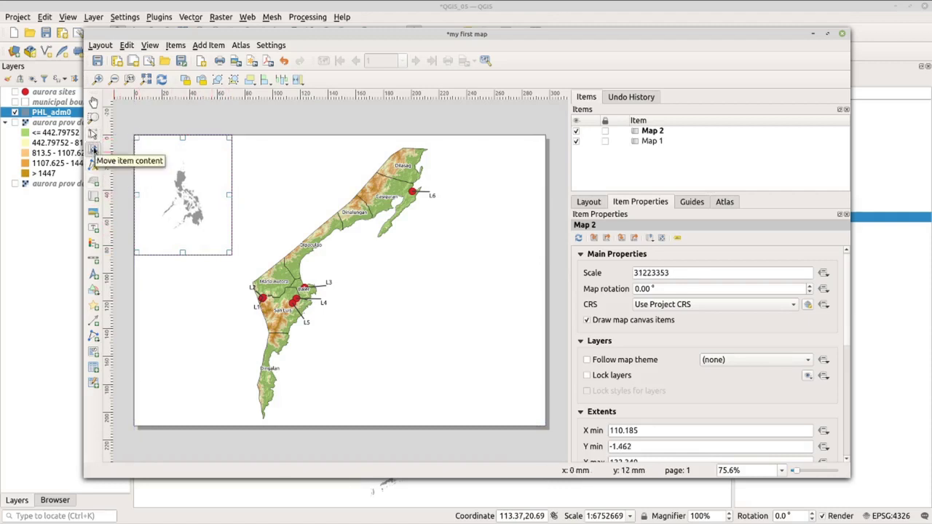
Step: Enlarge the inset map's content to a scale of about 1:17154470 so the Philippines fills it, and enable its frame
left_click(94, 149)
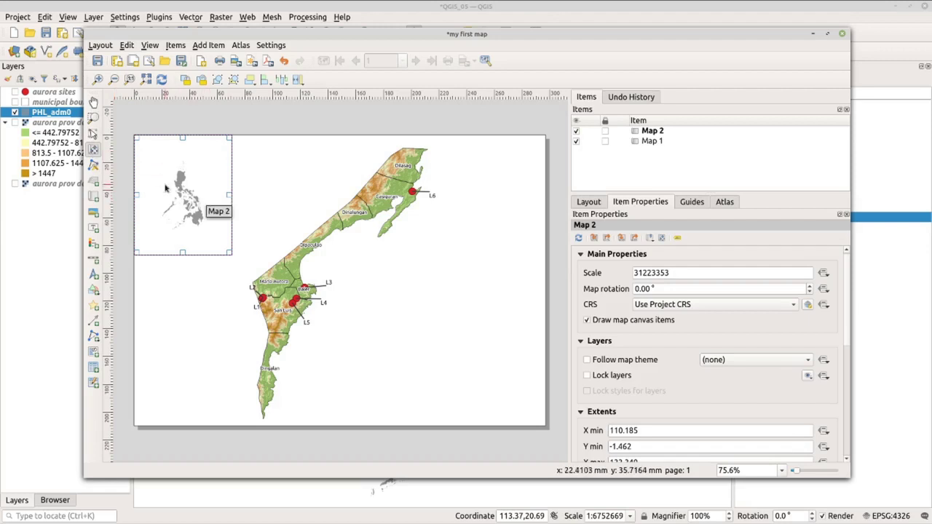
scroll(173, 190, "up", 4)
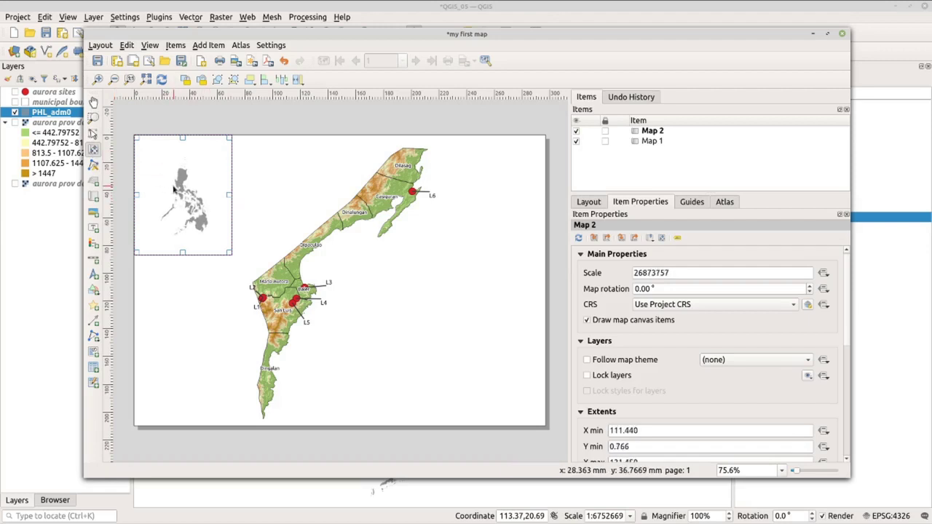
scroll(173, 189, "up", 7)
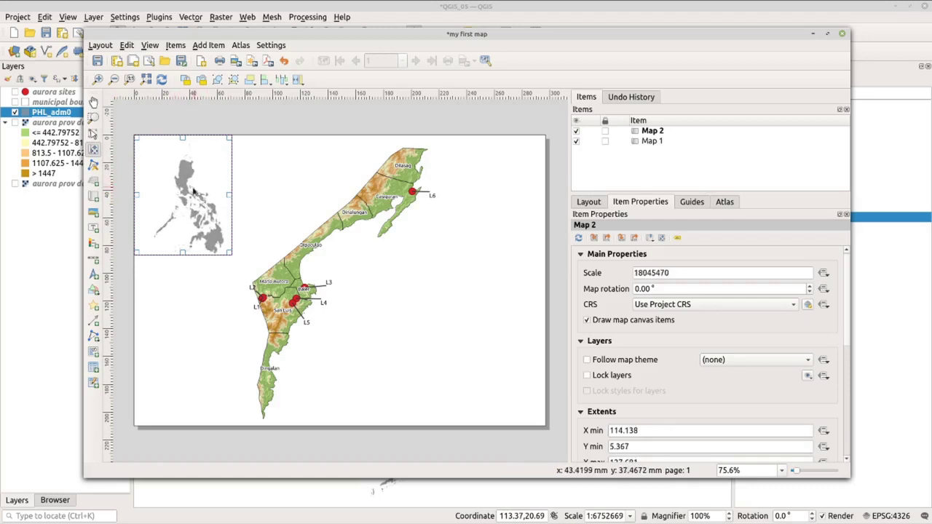
scroll(191, 191, "up", 3)
scroll(191, 191, "up", 1)
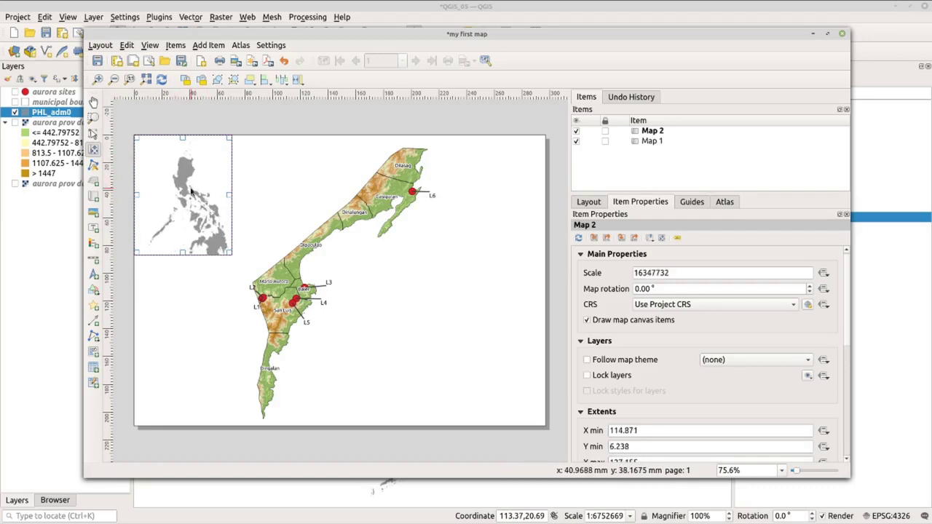
scroll(191, 191, "down", 2)
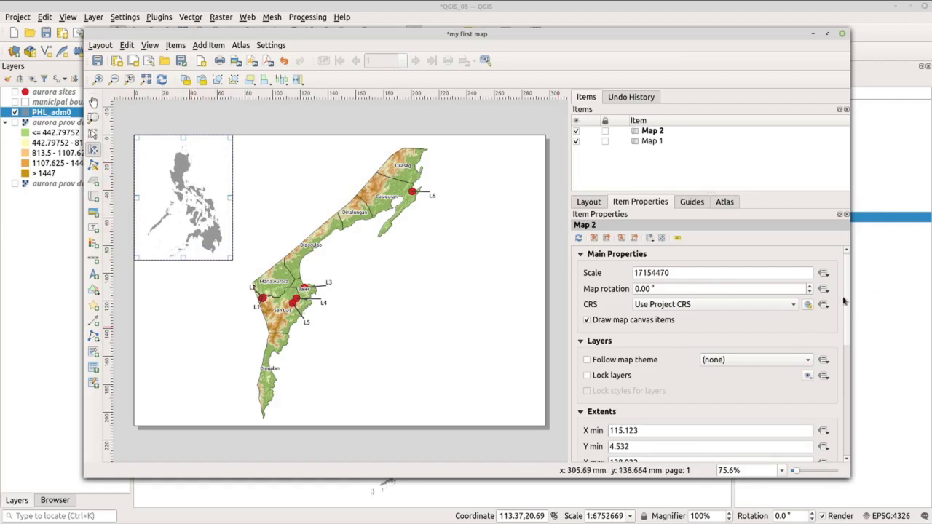
scroll(847, 301, "down", 8)
left_click(590, 352)
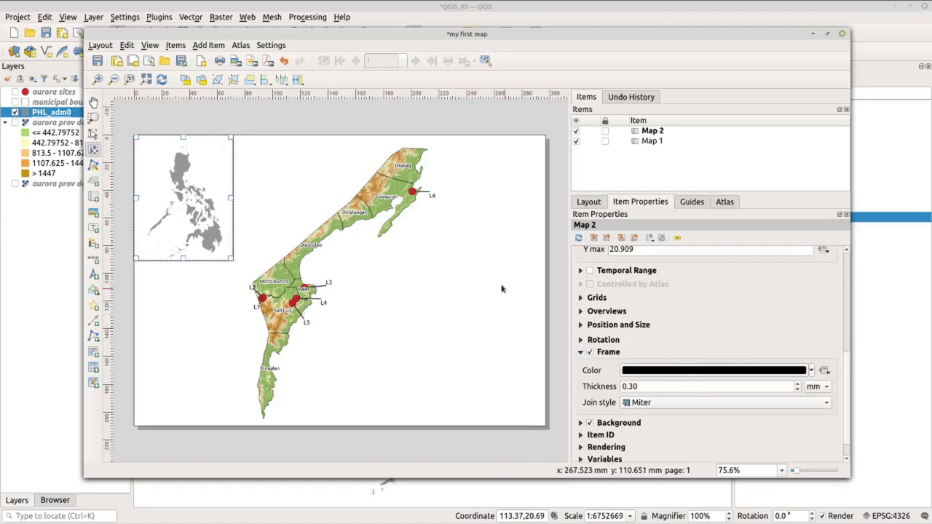
Step: Draw a small rectangle shape on the Philippines inset map over the location of Aurora Province
left_click(93, 134)
left_click(426, 200)
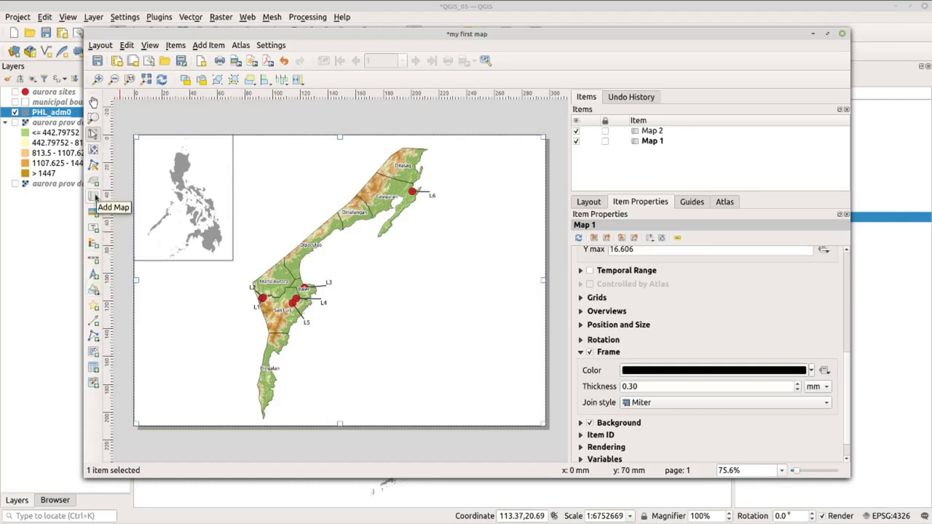
left_click(94, 291)
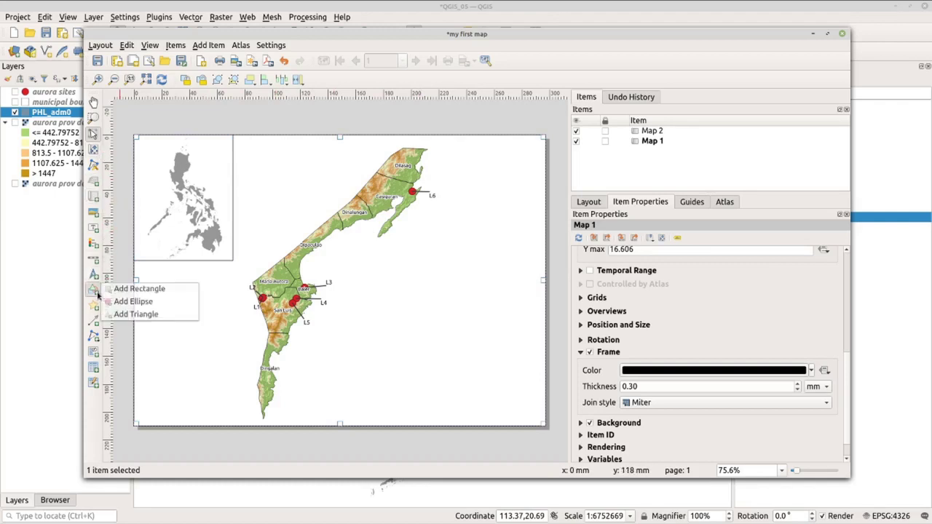
left_click(154, 290)
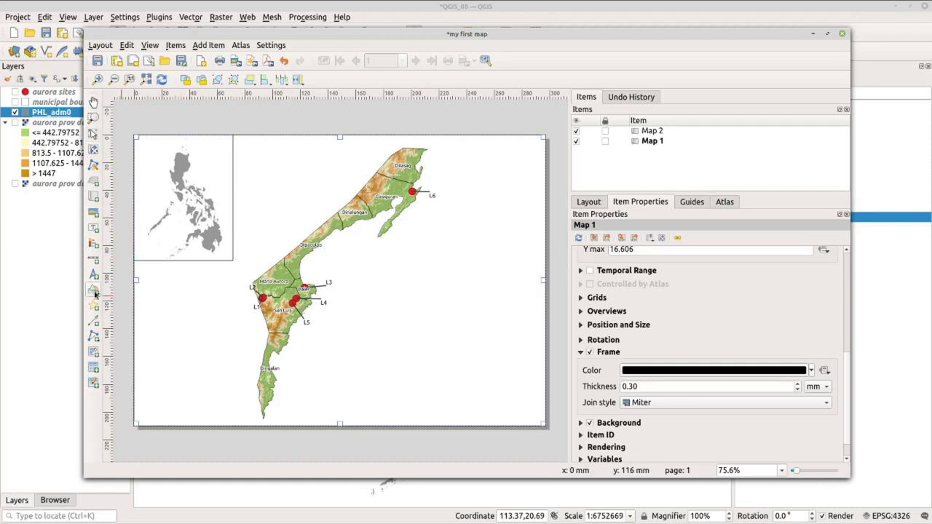
left_click_drag(181, 166, 194, 177)
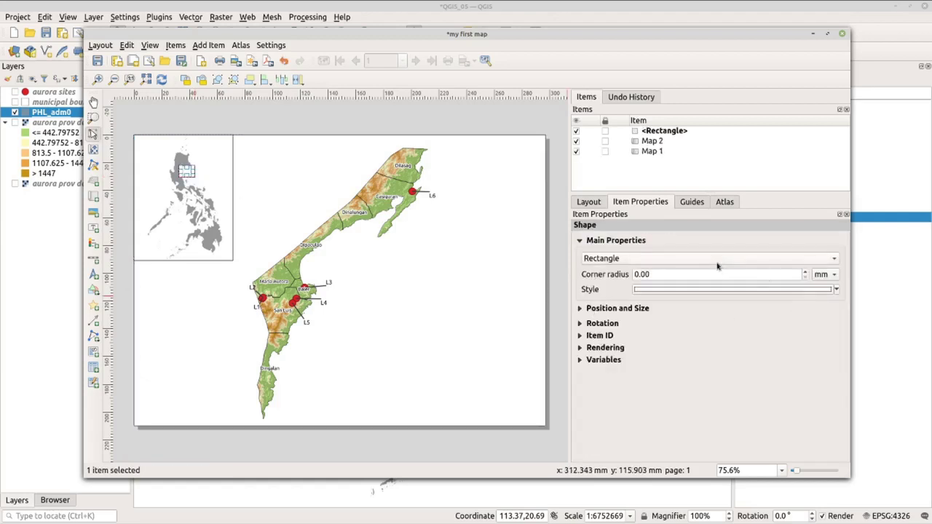
Step: Make the rectangle hollow by setting its simple fill style to No Brush
left_click(704, 290)
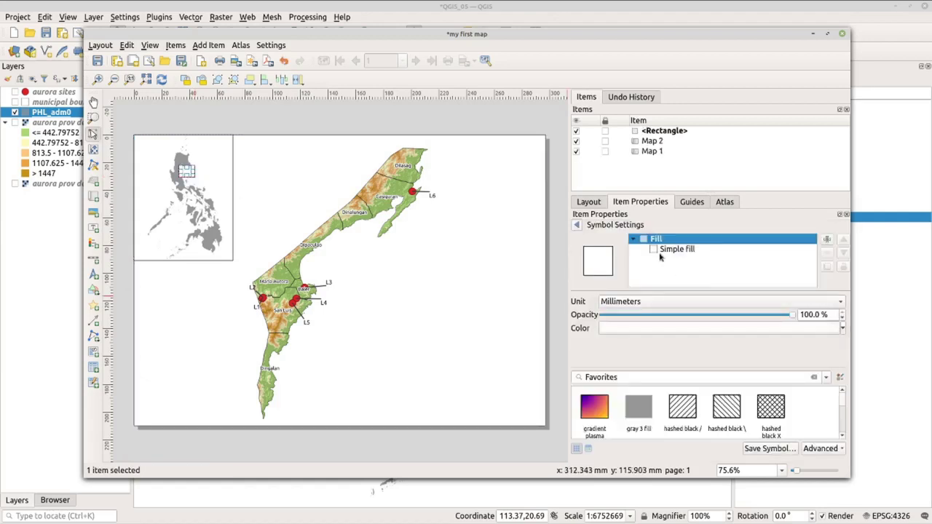
left_click(666, 250)
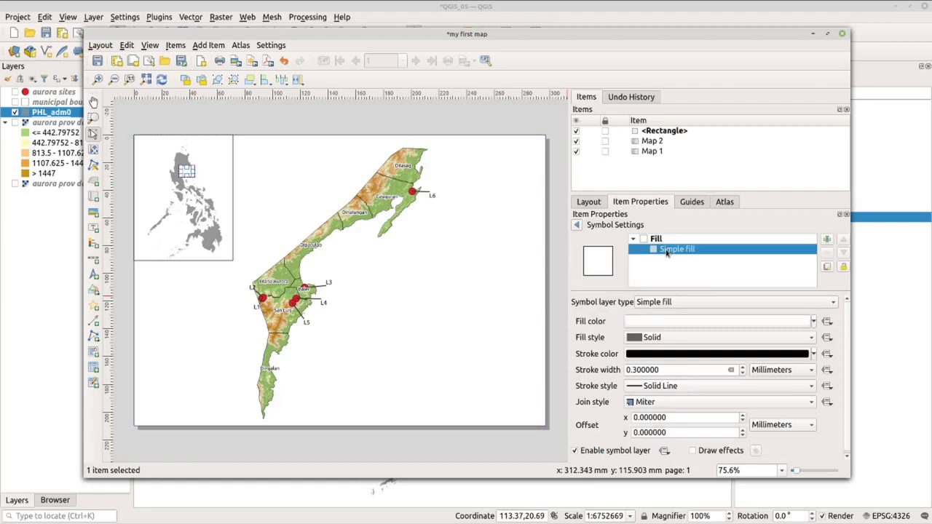
left_click(659, 337)
left_click(661, 345)
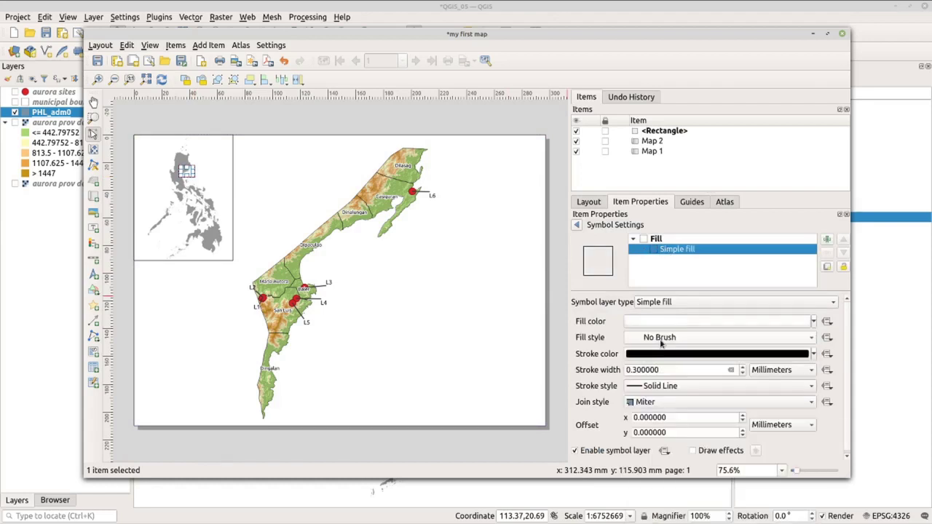
Step: Set the rectangle's stroke width to 0.9 mm and its stroke color to red #ed1919
left_click(745, 368)
left_click(744, 368)
left_click(744, 368)
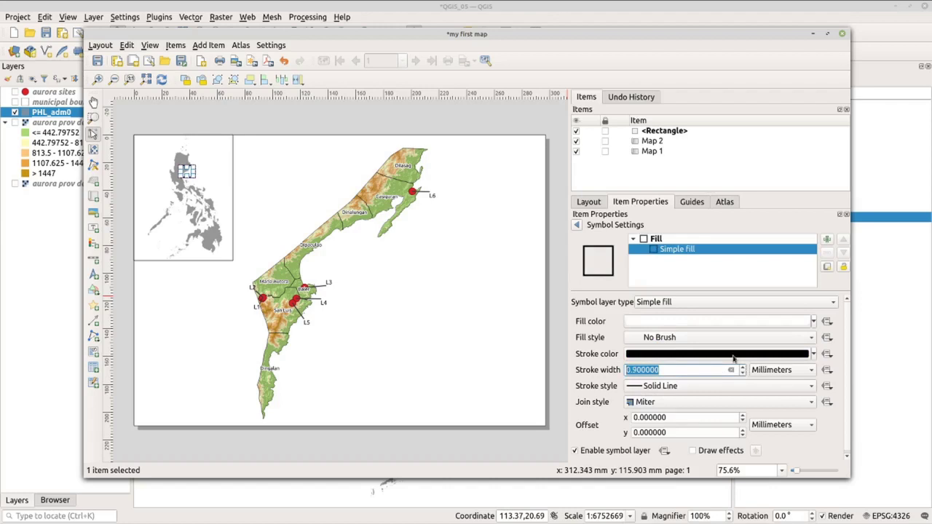
left_click(733, 355)
left_click(654, 339)
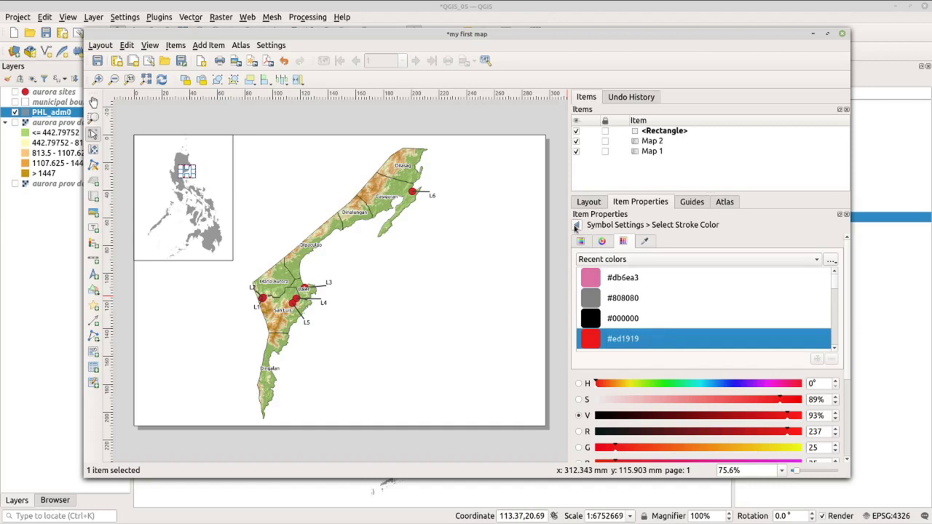
left_click(577, 225)
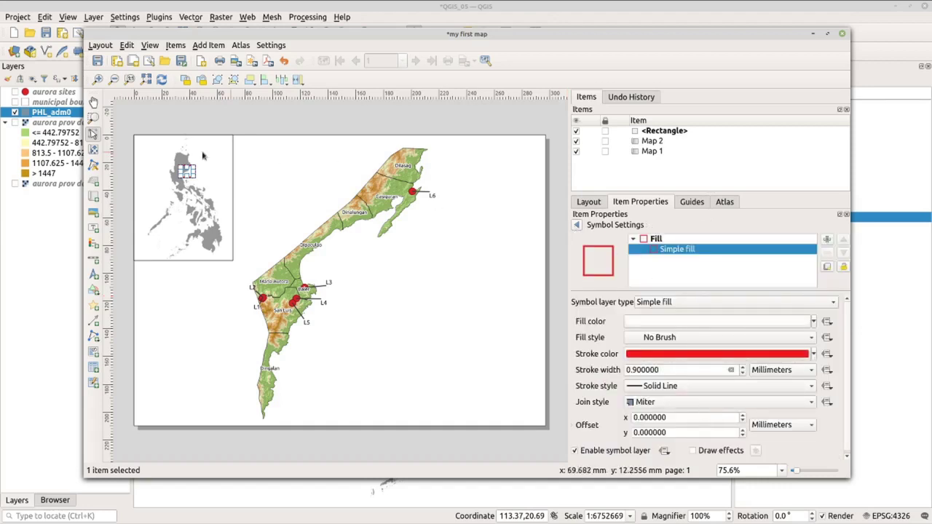
left_click(268, 180)
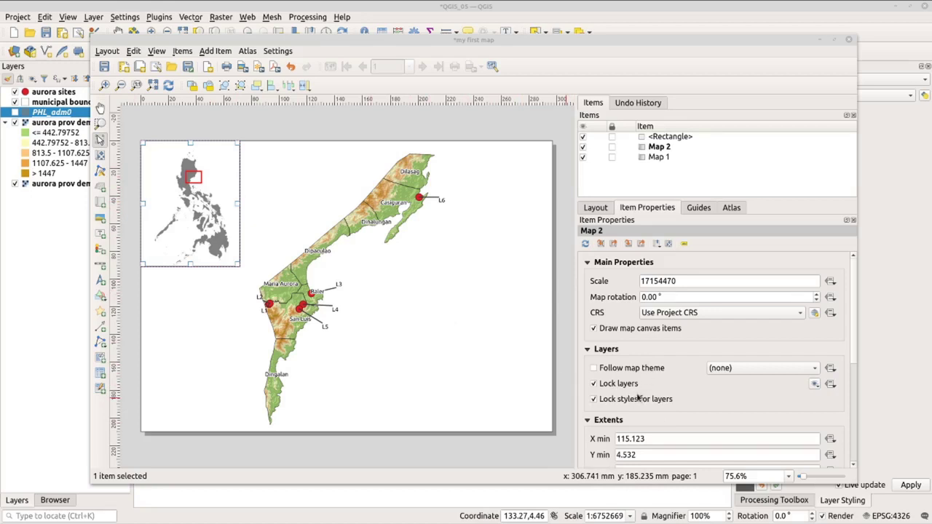
Step: Add a legend in the empty lower-right area of the page and disable its auto update
left_click(101, 249)
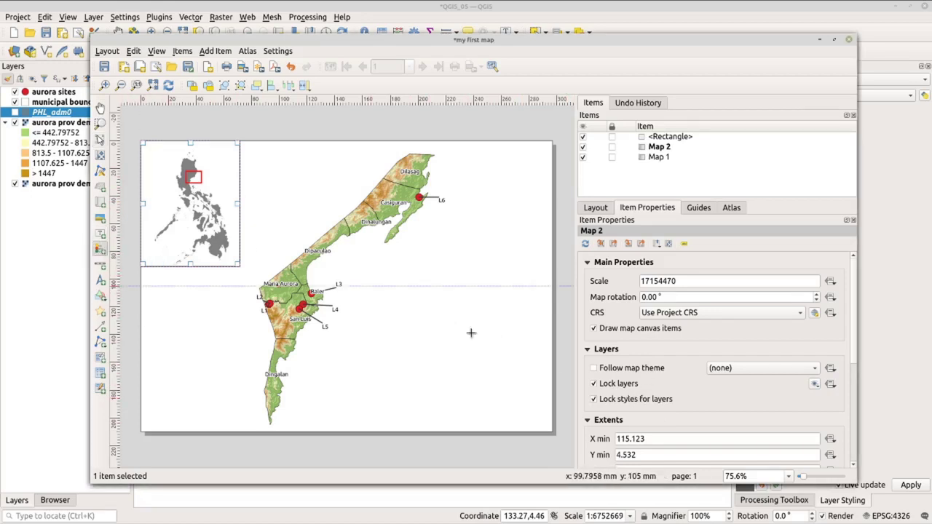
left_click_drag(465, 320, 537, 412)
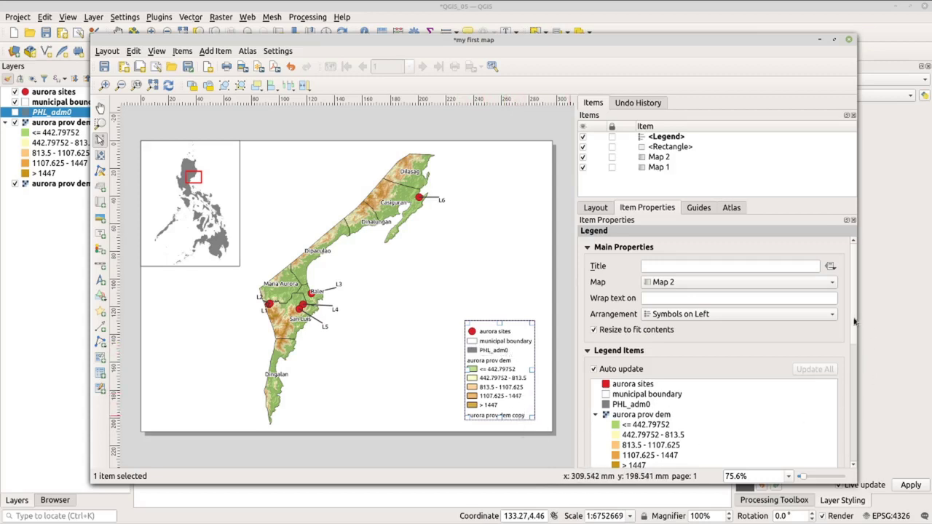
scroll(855, 321, "down", 3)
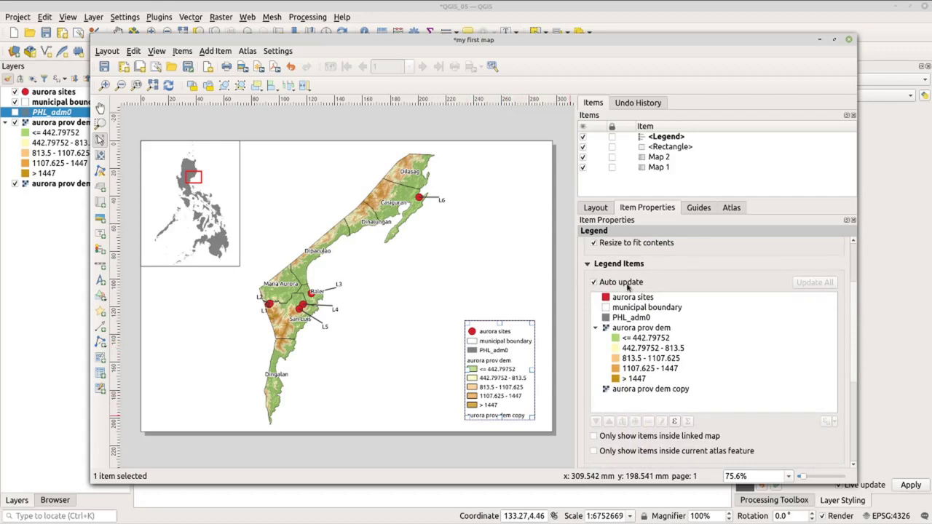
left_click(628, 284)
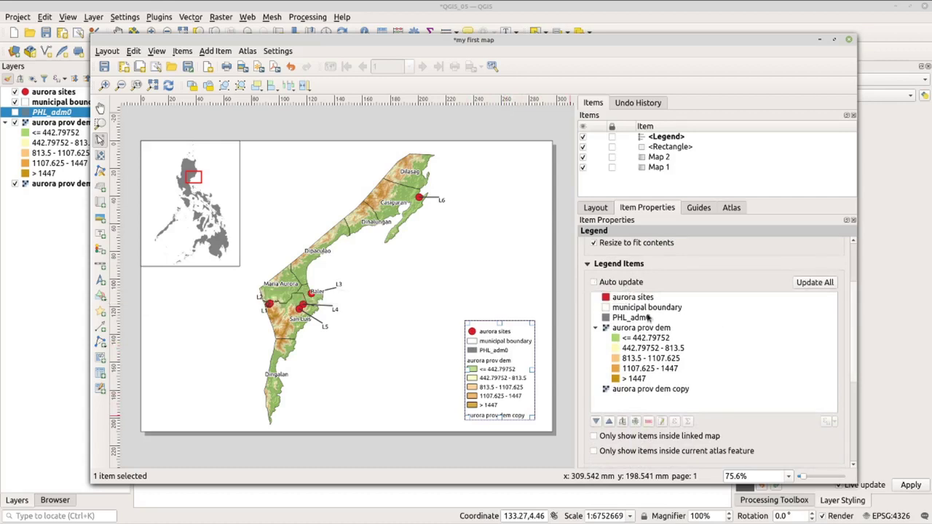
Step: Remove the PHL_adm0 and aurora prov dem copy entries from the legend
left_click(646, 318)
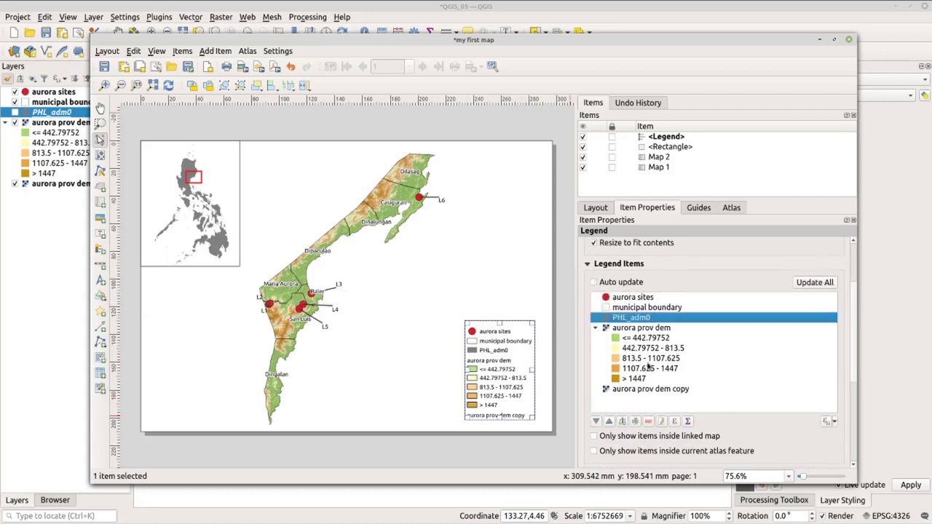
left_click(650, 424)
left_click(654, 384)
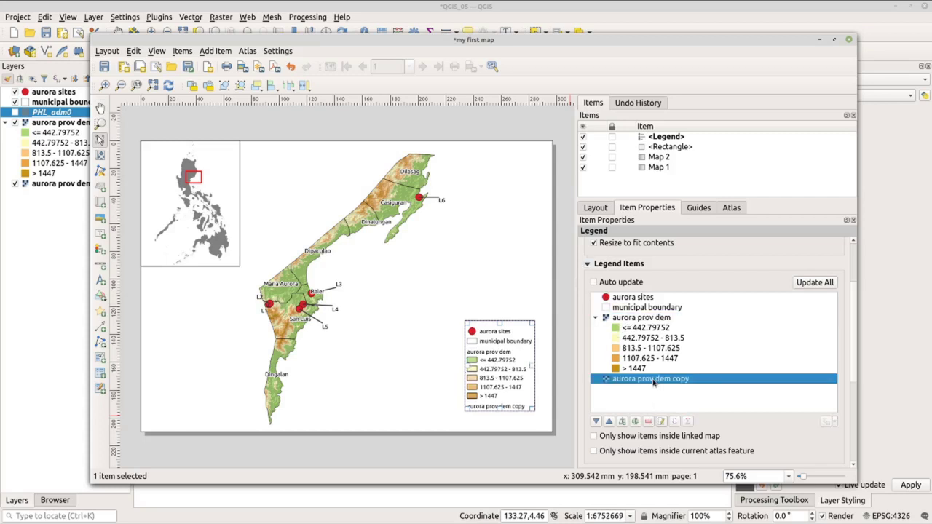
left_click(649, 421)
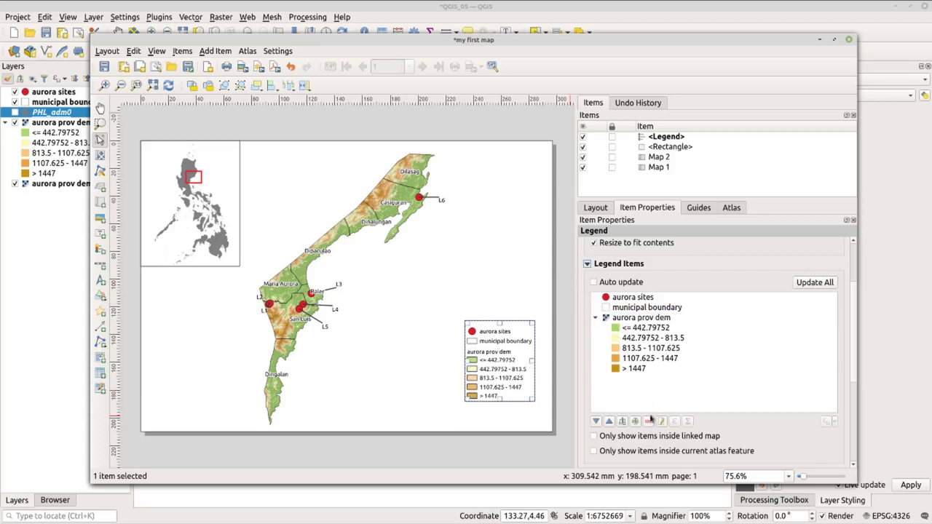
Step: Rename the legend entry aurora sites as "Sites"
double_click(633, 298)
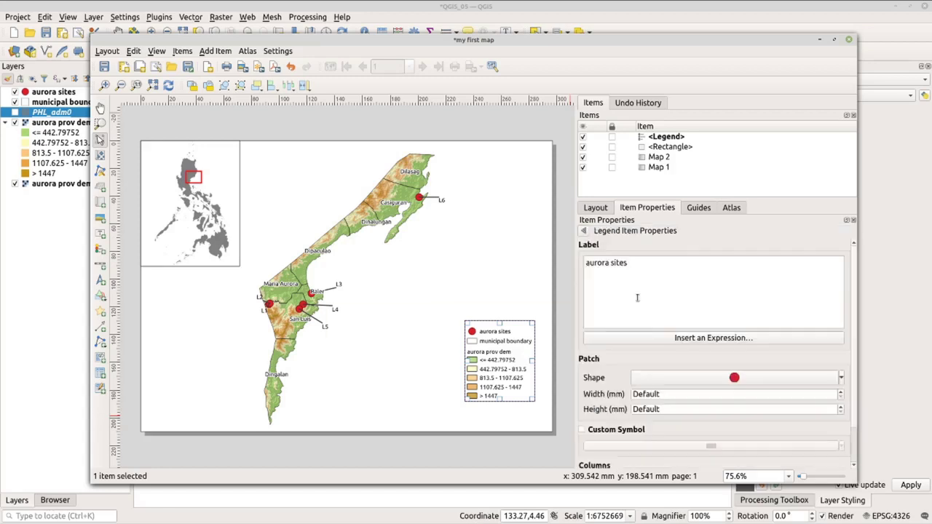
left_click_drag(641, 267, 528, 242)
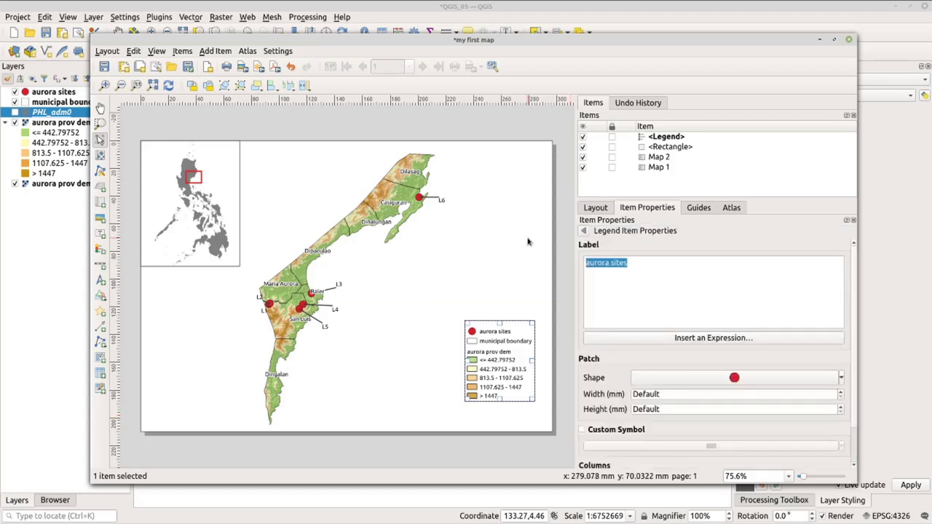
type("Sites")
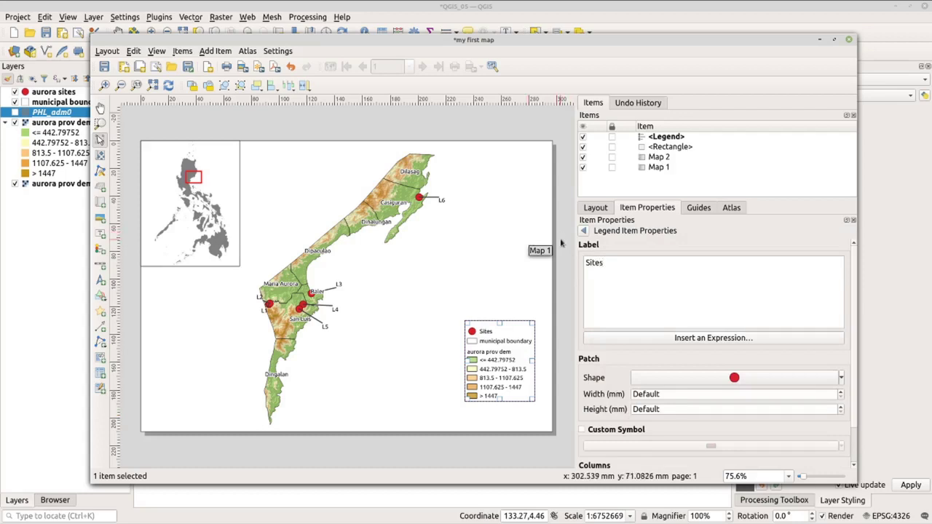
left_click(583, 230)
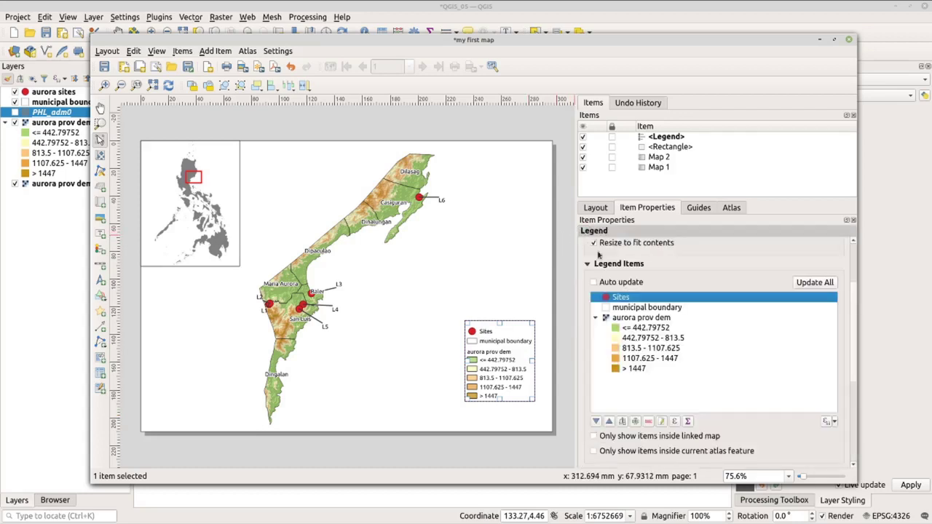
Step: Capitalize the municipal boundary legend entry so it reads "Municipal boundary"
left_click(668, 308)
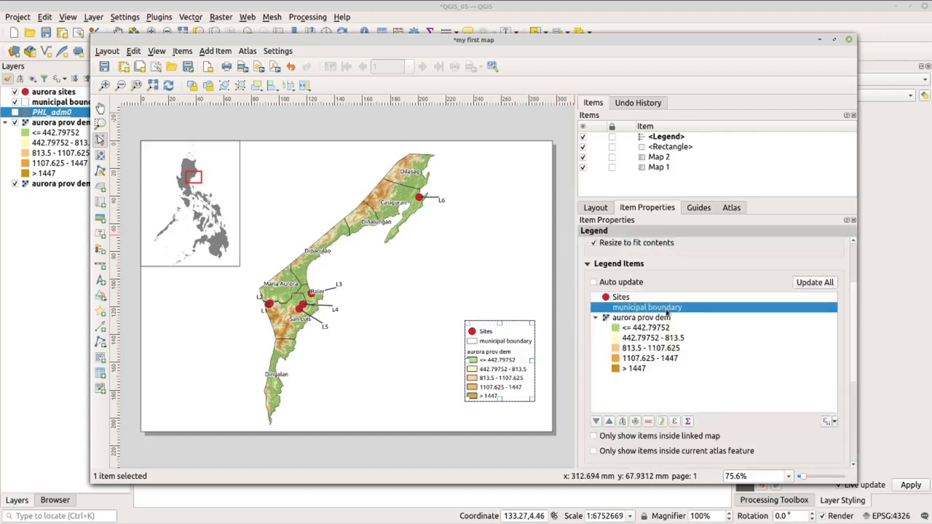
double_click(668, 308)
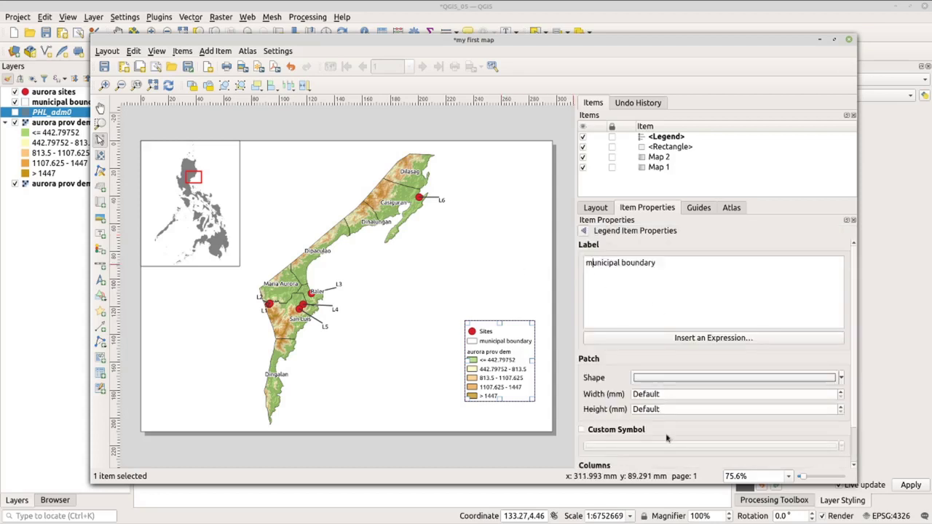
key("BackSpace")
type("M")
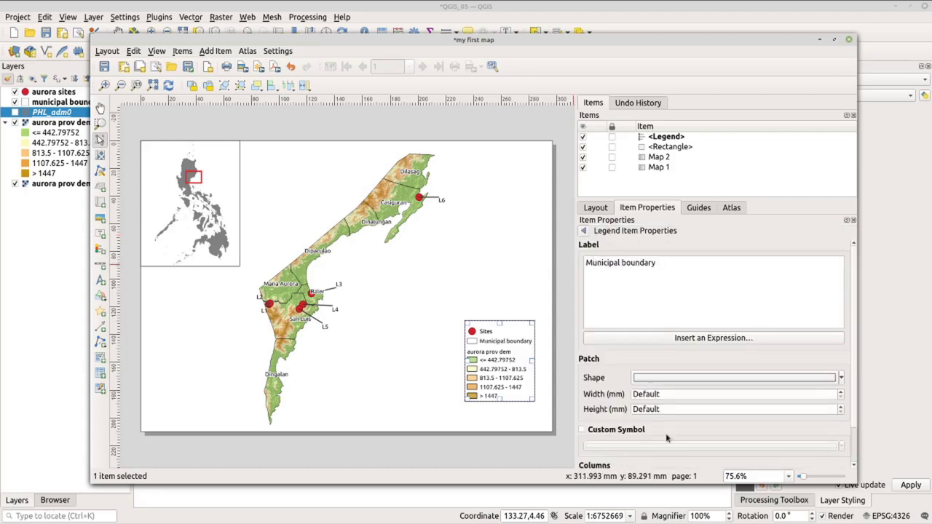
left_click(584, 233)
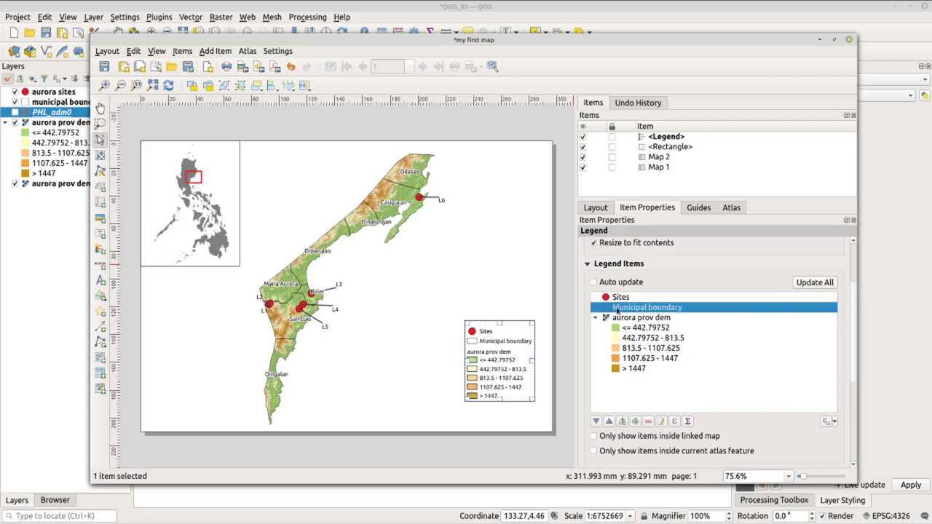
Step: Rename the legend heading aurora prov dem as "Elevation (m)"
double_click(651, 320)
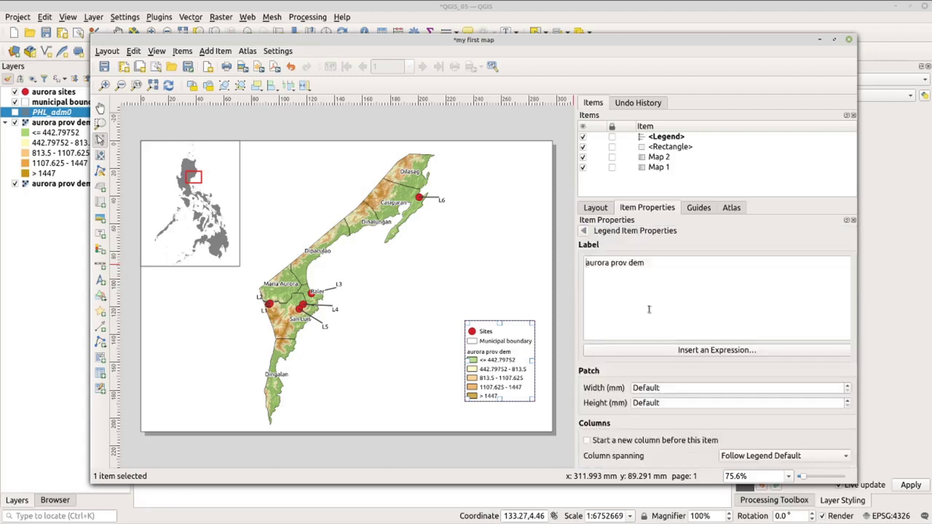
left_click_drag(658, 266, 584, 252)
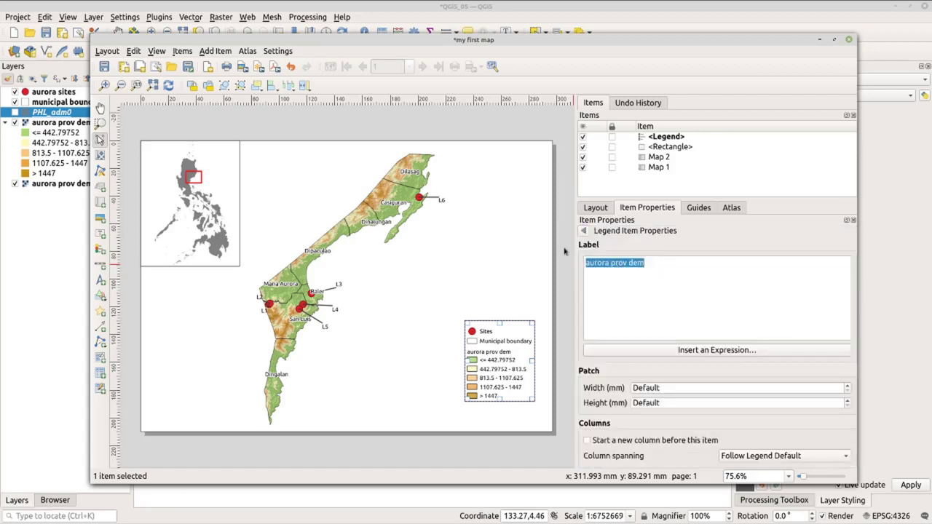
type("Ee")
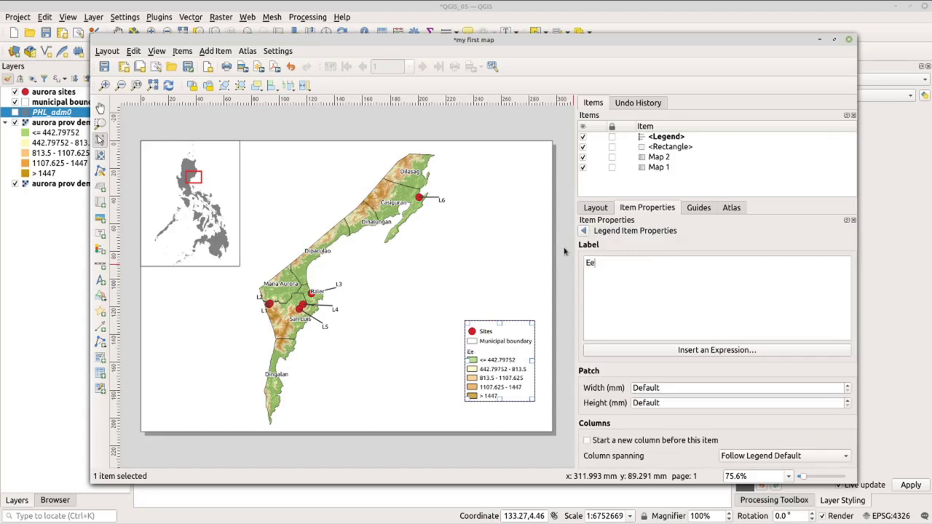
type("lvaevation (m")
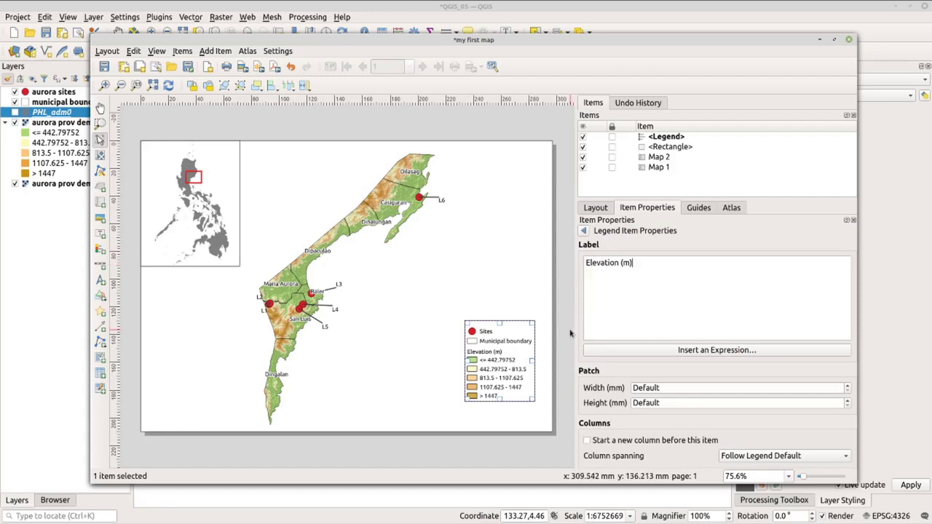
left_click(583, 230)
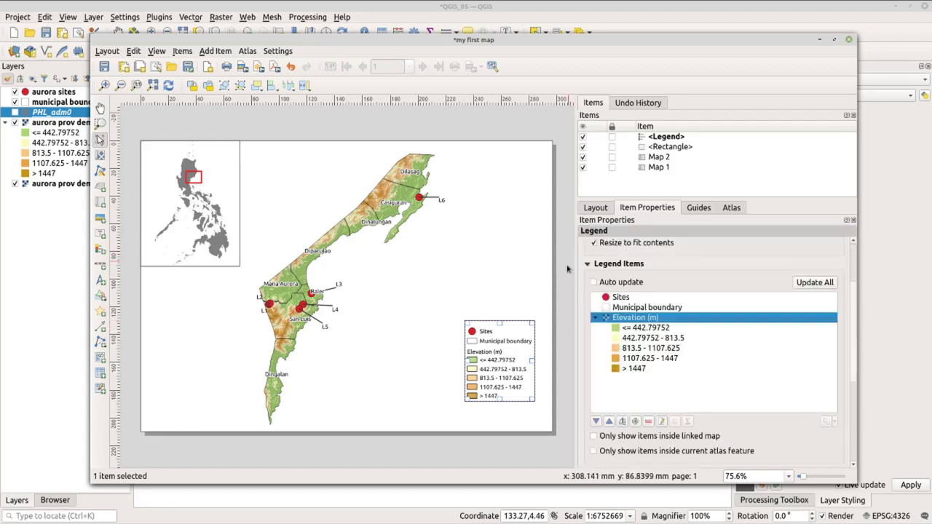
Step: Move the legend slightly lower in the page's lower-right area and select it again
left_click_drag(507, 351, 508, 360)
left_click(551, 355)
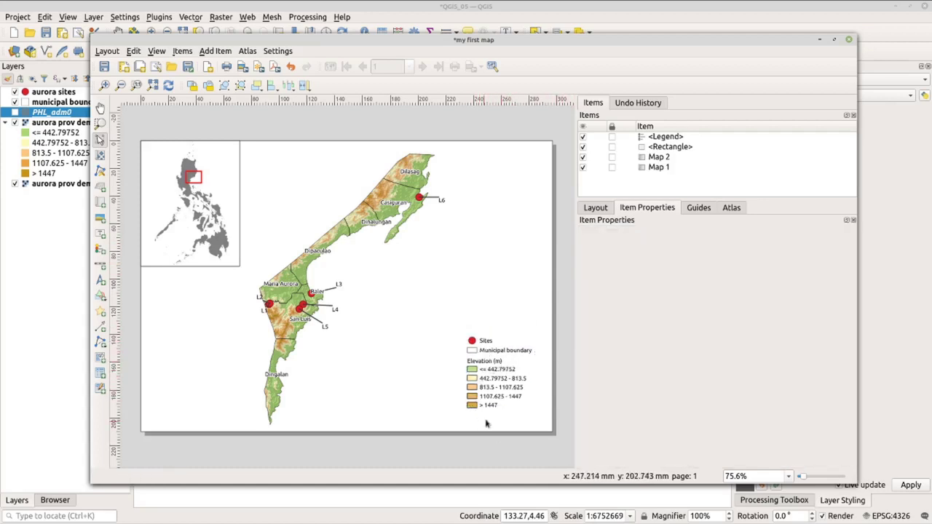
left_click(493, 386)
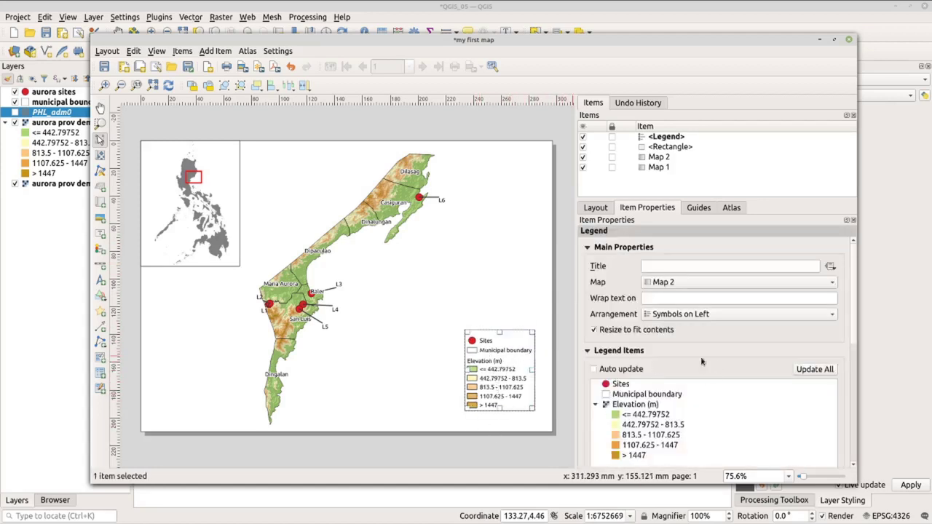
scroll(856, 300, "down", 5)
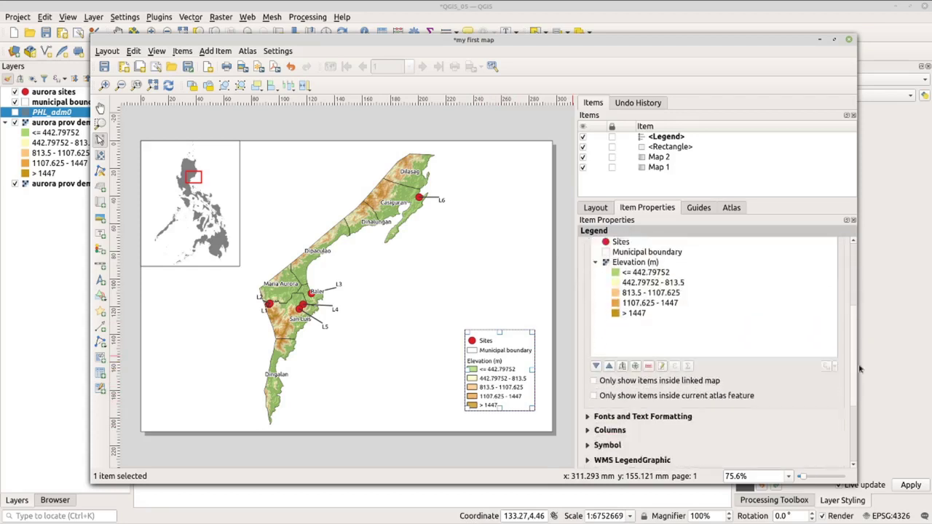
scroll(855, 301, "up", 5)
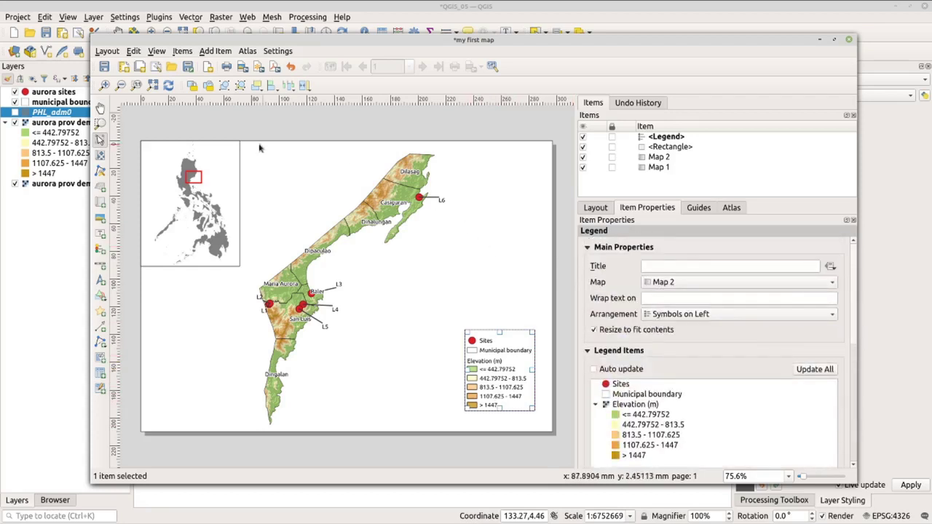
Step: Add a Map 1 scale bar in kilometres beside the Philippines inset near the page's upper edge and shift it slightly left
left_click(102, 266)
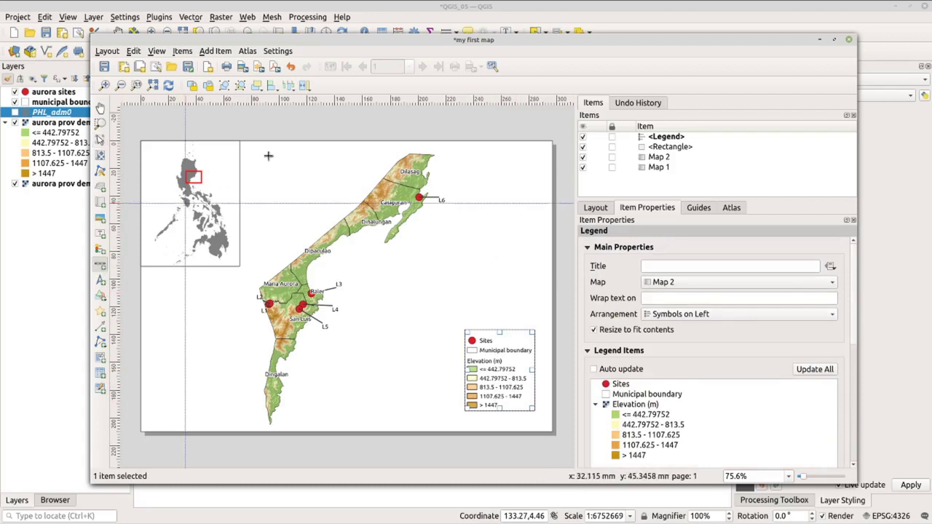
left_click_drag(248, 149, 333, 166)
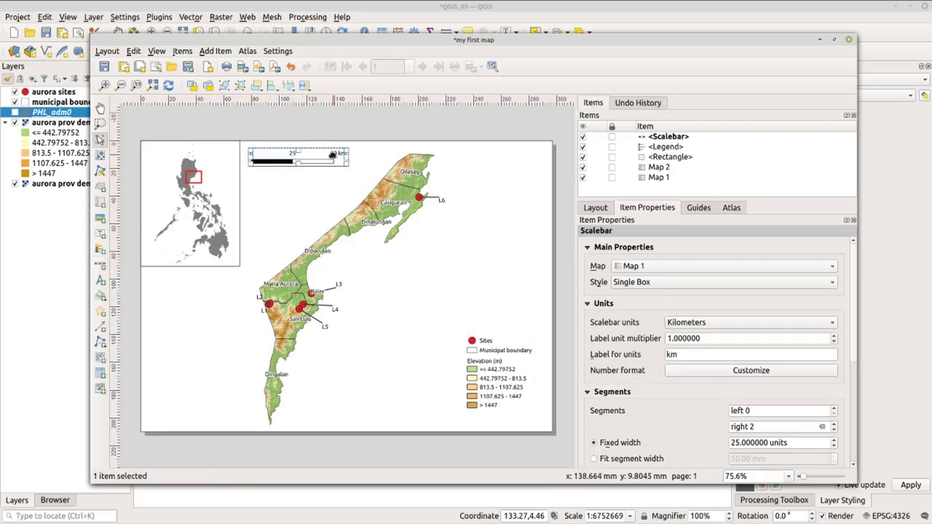
left_click(347, 133)
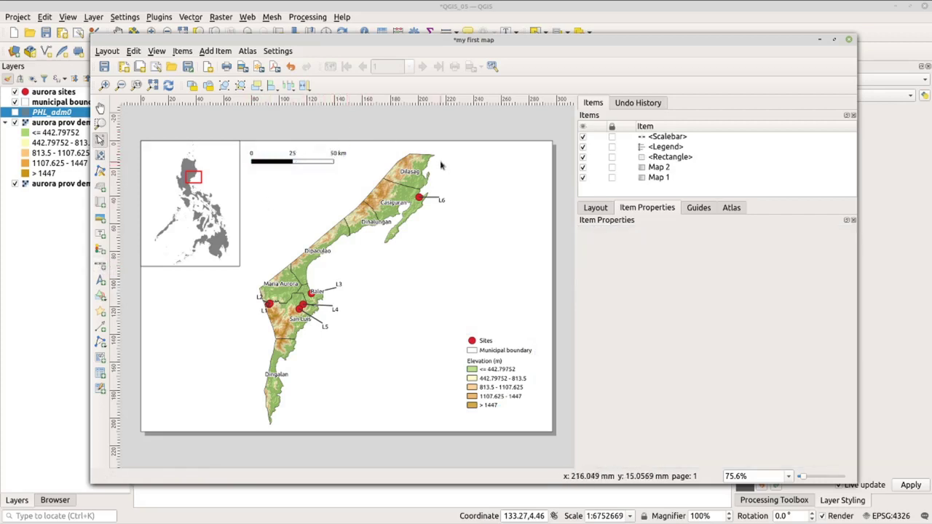
left_click(309, 160)
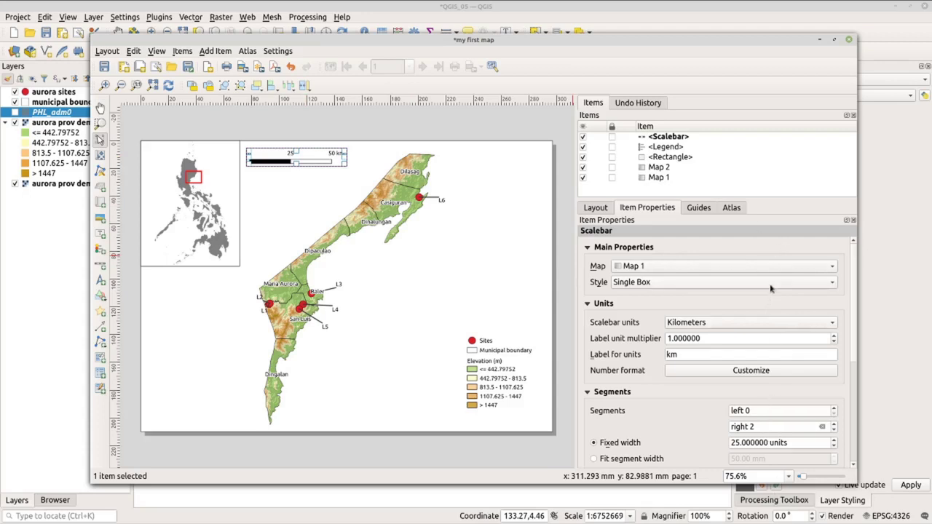
Step: Add a north arrow in the empty upper-right corner of the page and deselect it
left_click(100, 284)
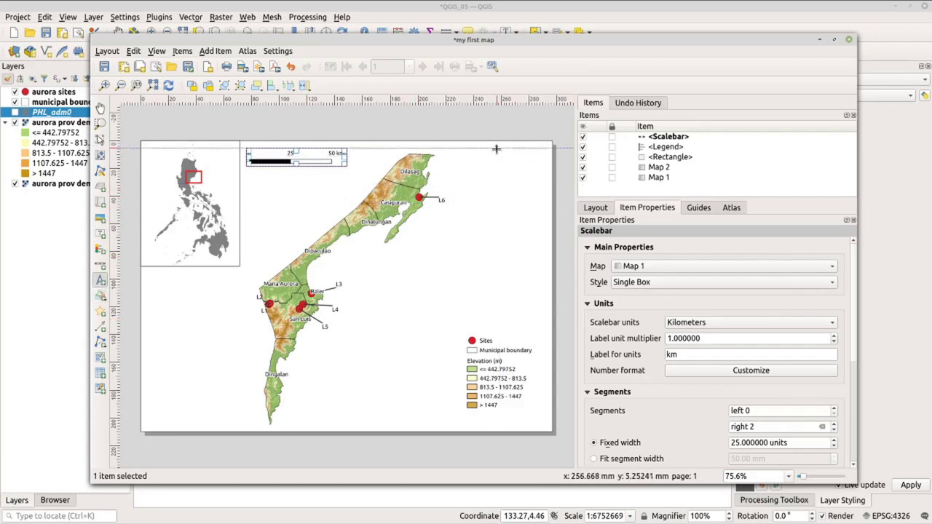
left_click_drag(496, 149, 522, 163)
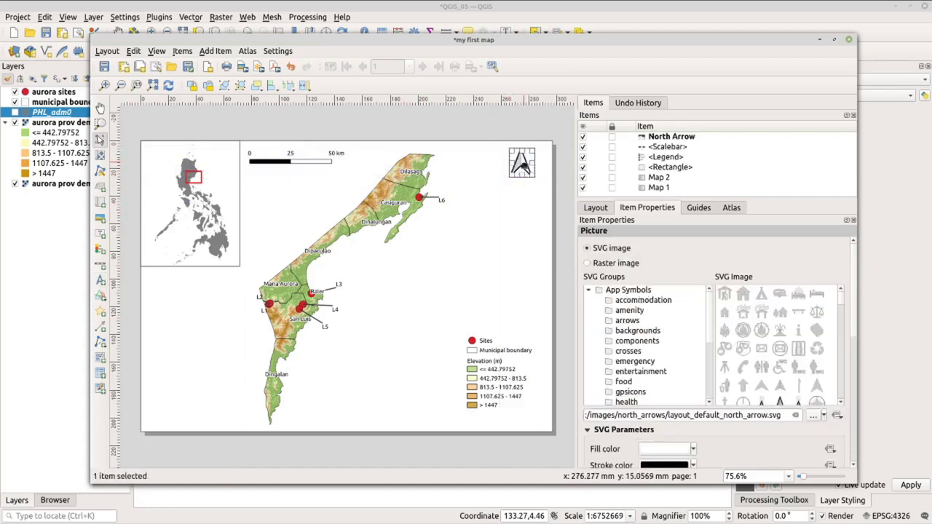
left_click(558, 191)
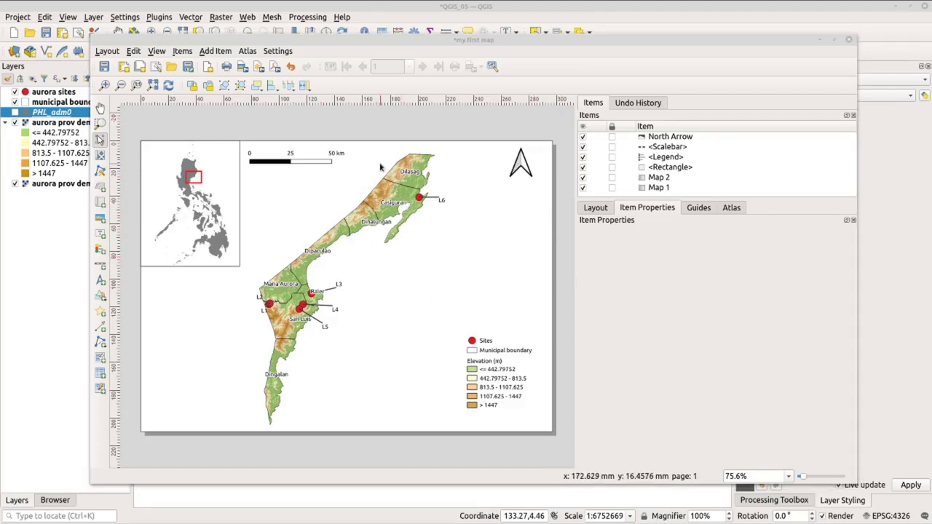
Step: Export the layout as a JPEG image named "my first map" to the Desktop at 300 dpi
left_click(243, 66)
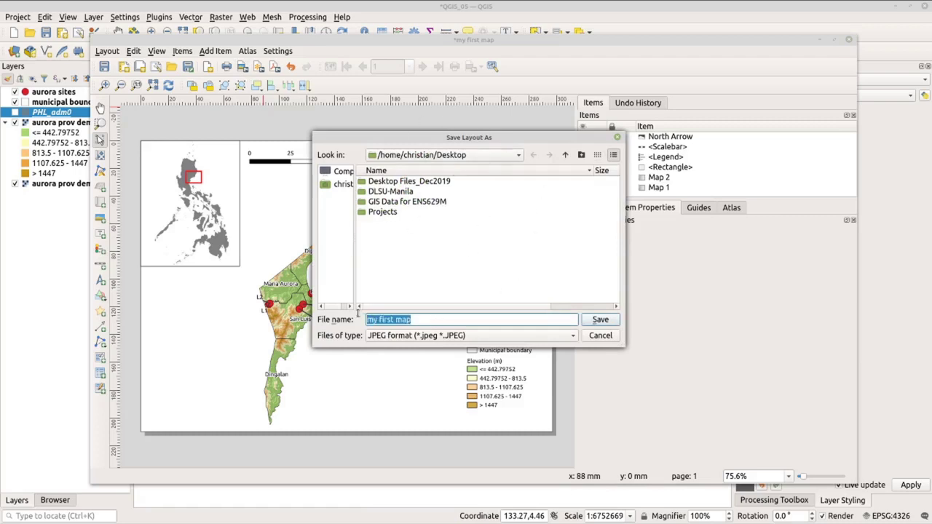
left_click(600, 319)
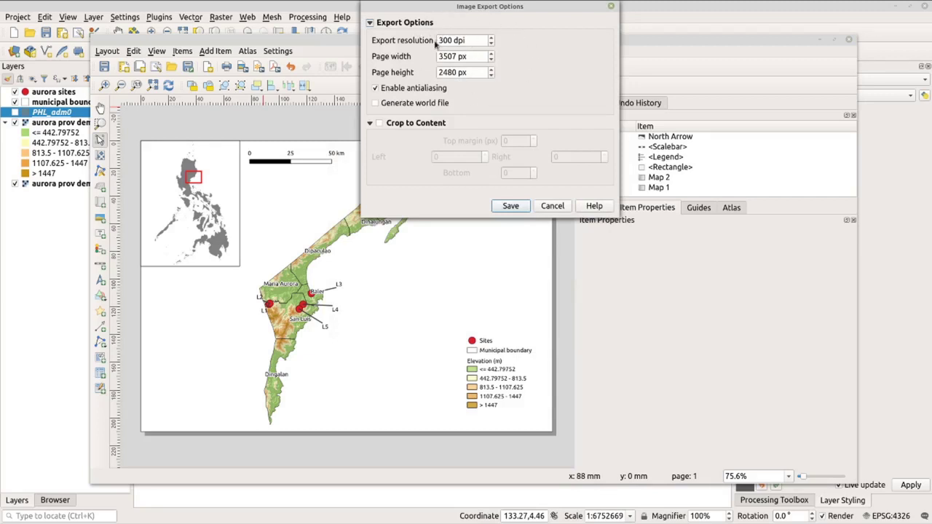
left_click(513, 206)
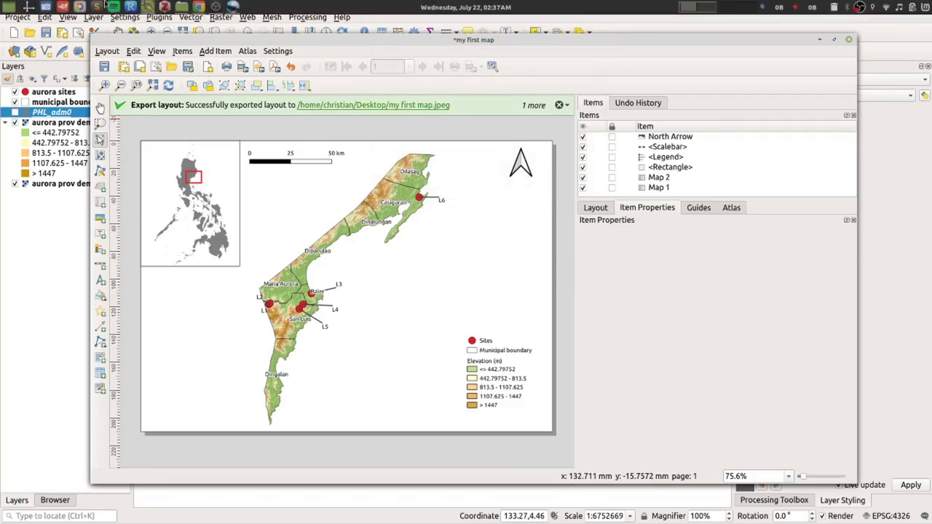
Step: Switch to the file manager and open the exported my first map.jpeg from the Desktop folder
mouse_move(121, 4)
left_click(182, 6)
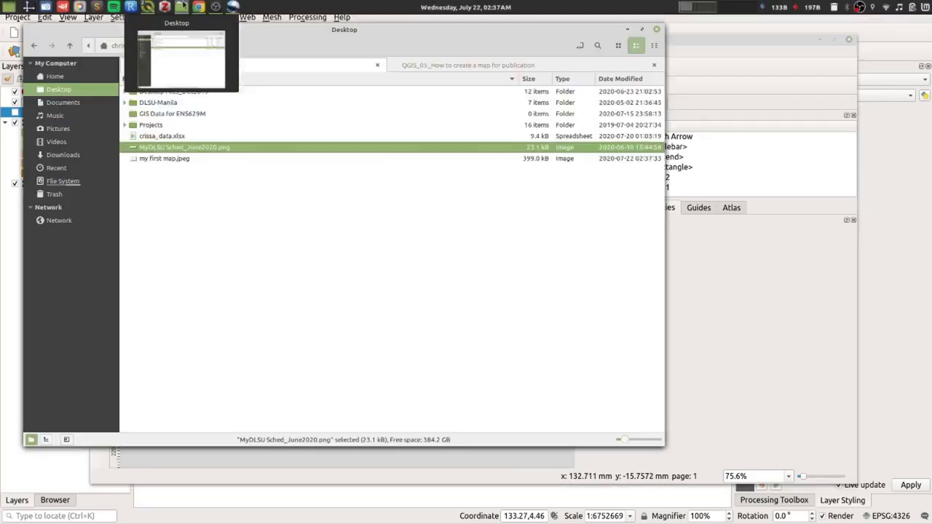
left_click(179, 160)
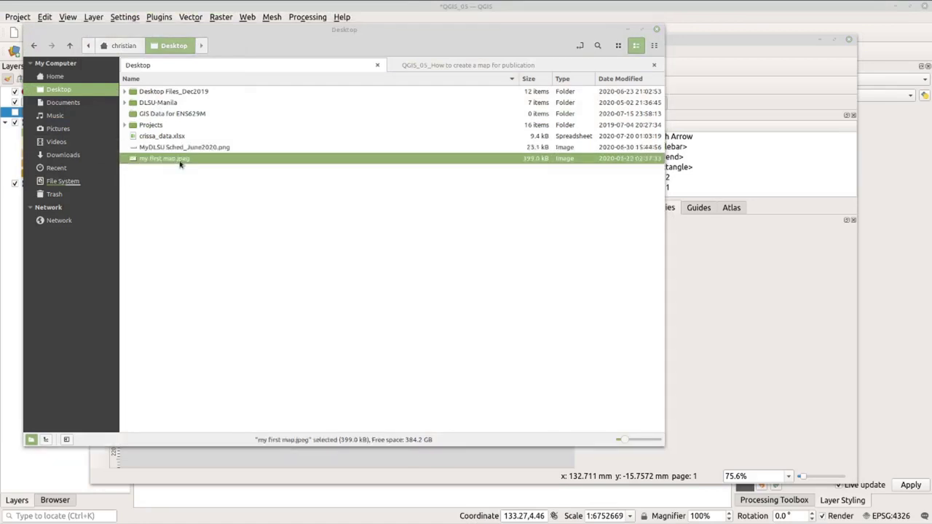